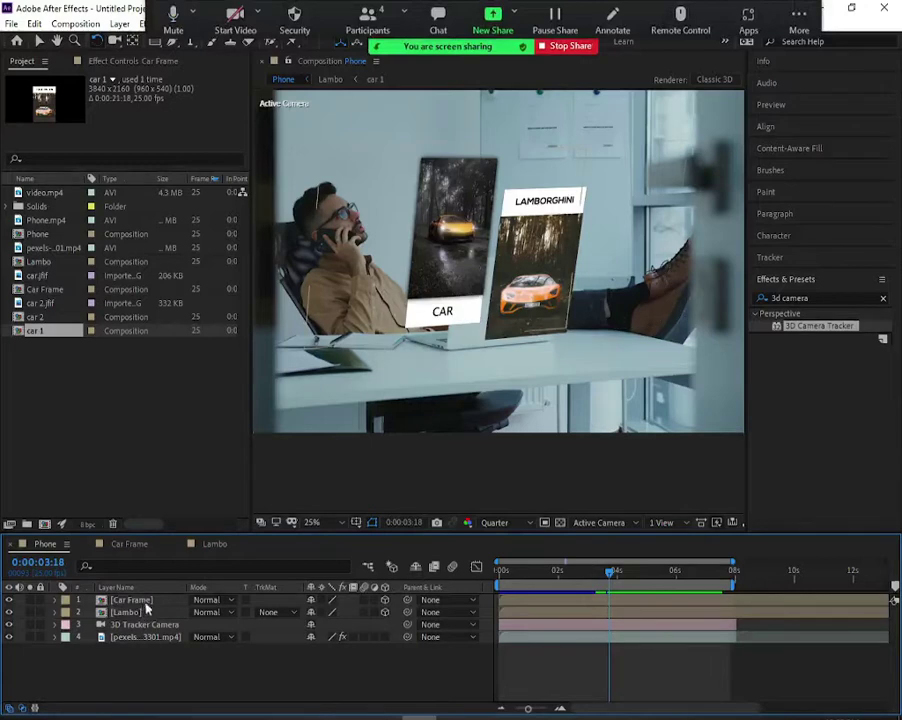
Step: Move the Lambo card away from the CAR card so it stands clear of the laptop, beside the man's legs
click(90, 613)
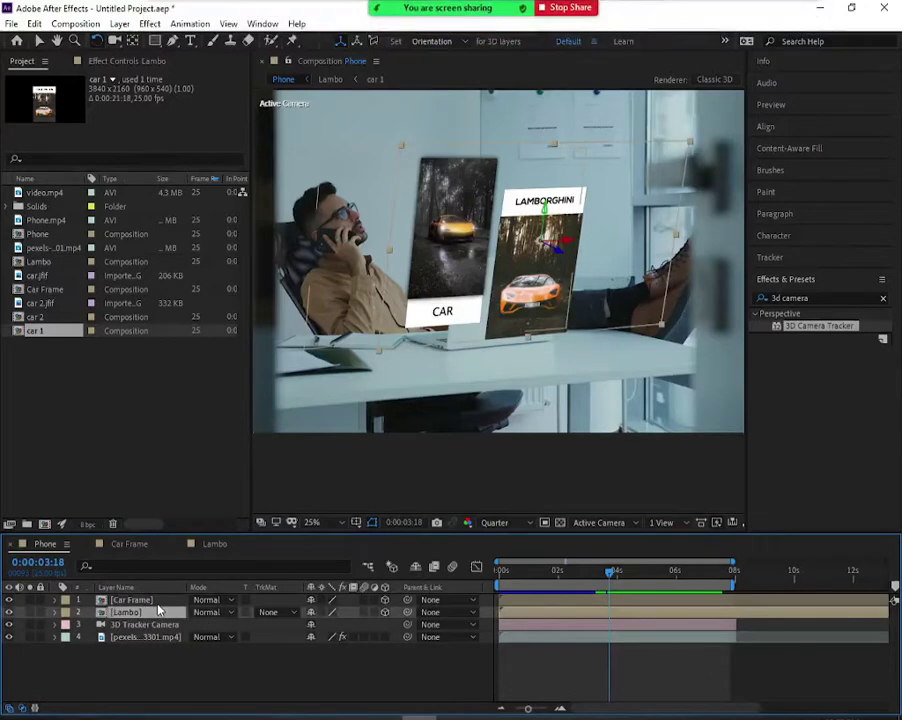
key(p)
key(p)
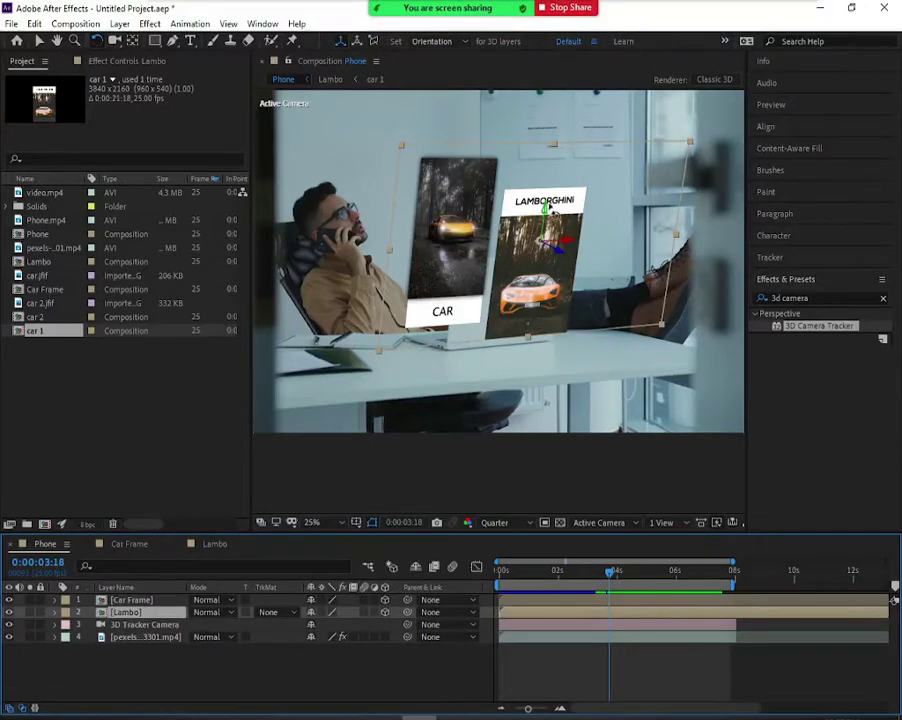
key(v)
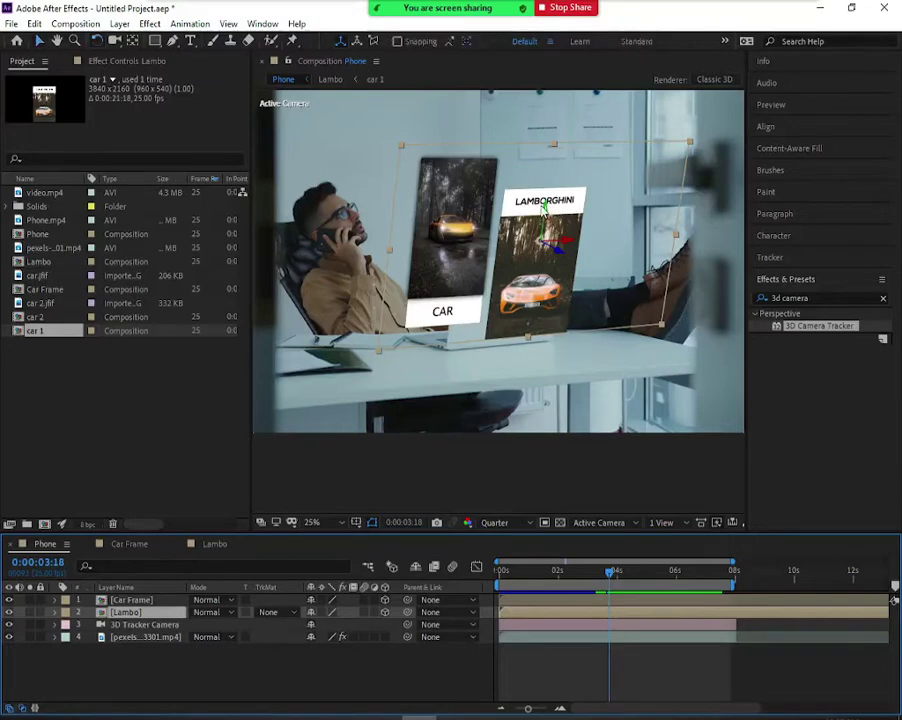
drag(543, 205, 630, 261)
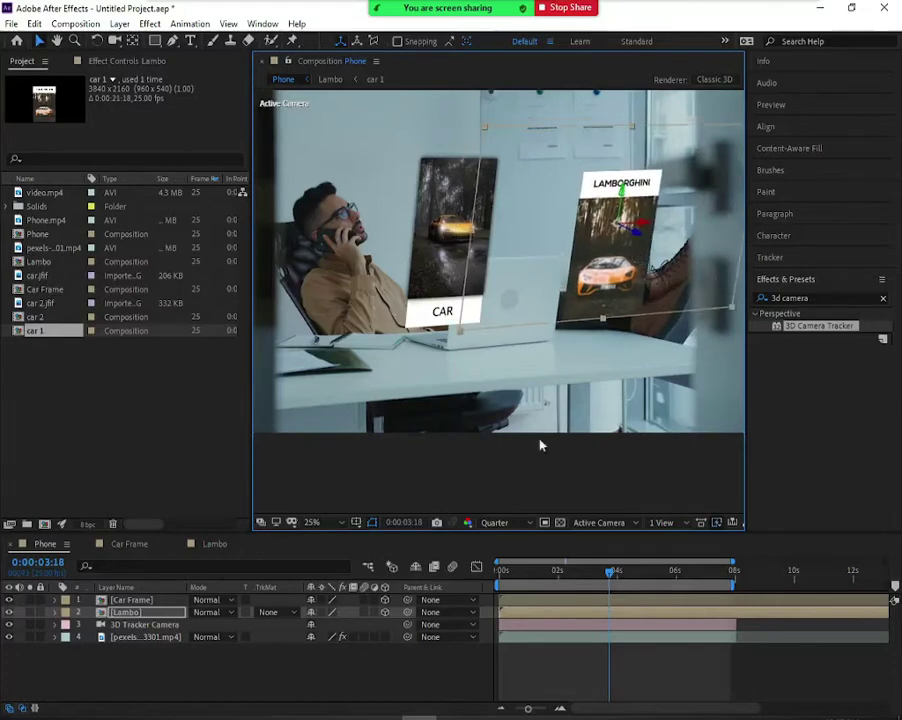
click(269, 669)
Step: Hide the Lambo layer and apply the Drop Shadow effect to the Car Frame layer
click(124, 613)
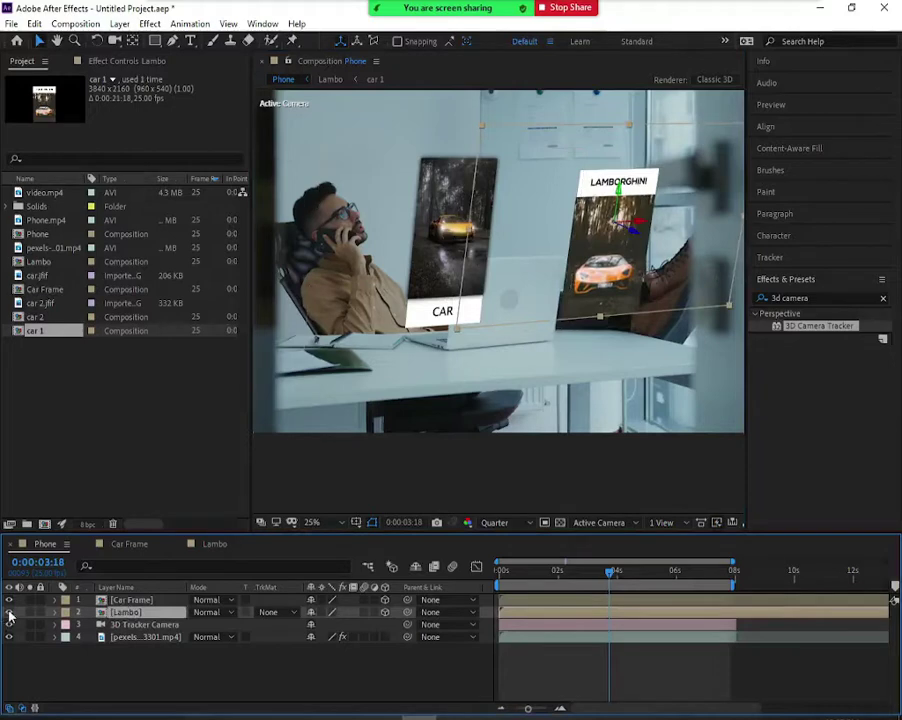
click(10, 612)
click(125, 600)
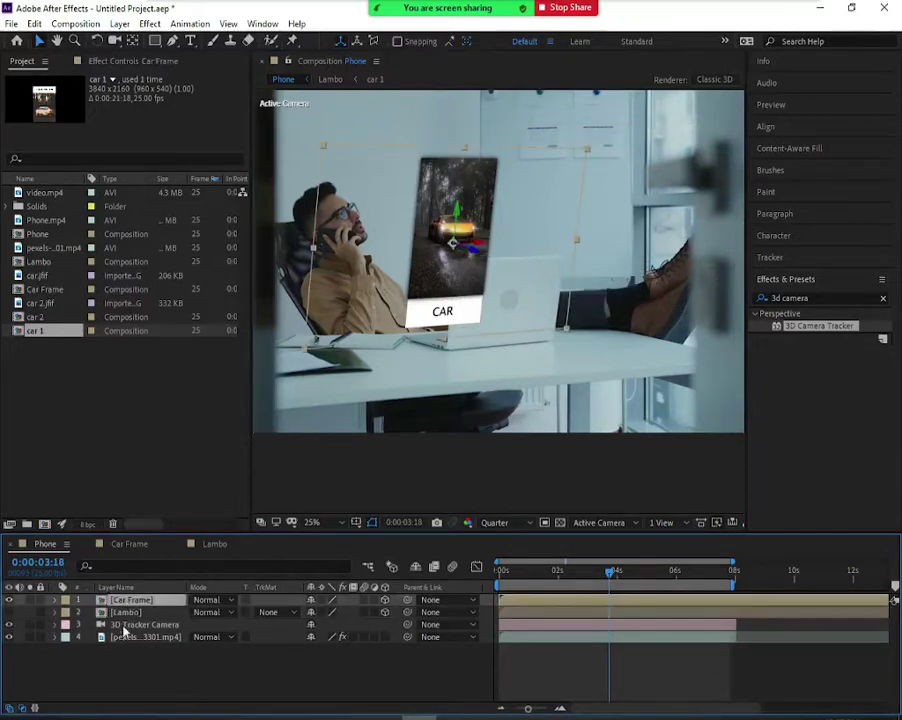
click(120, 62)
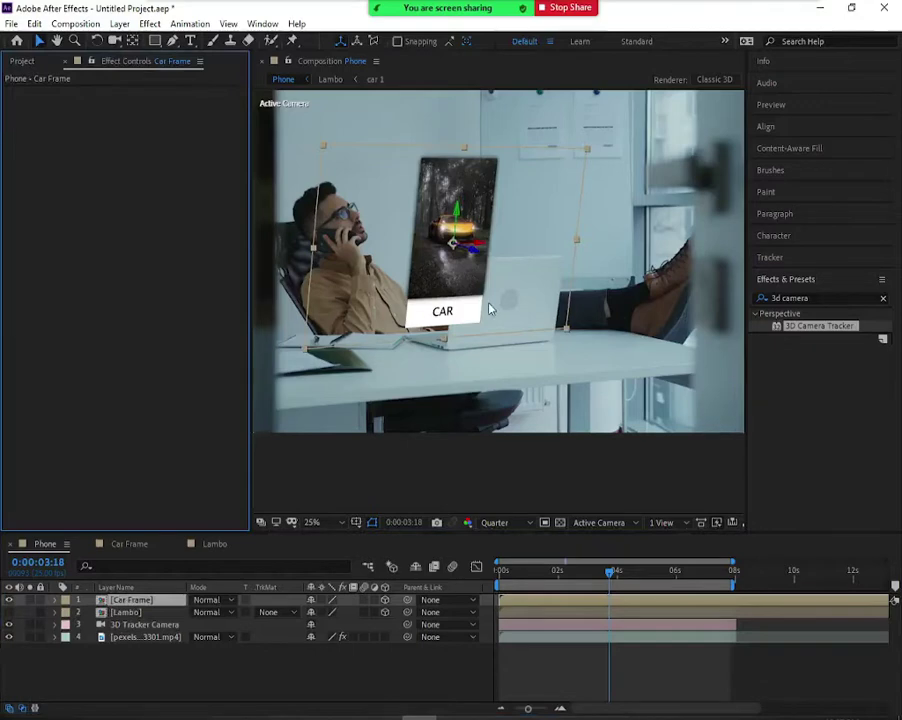
click(822, 298)
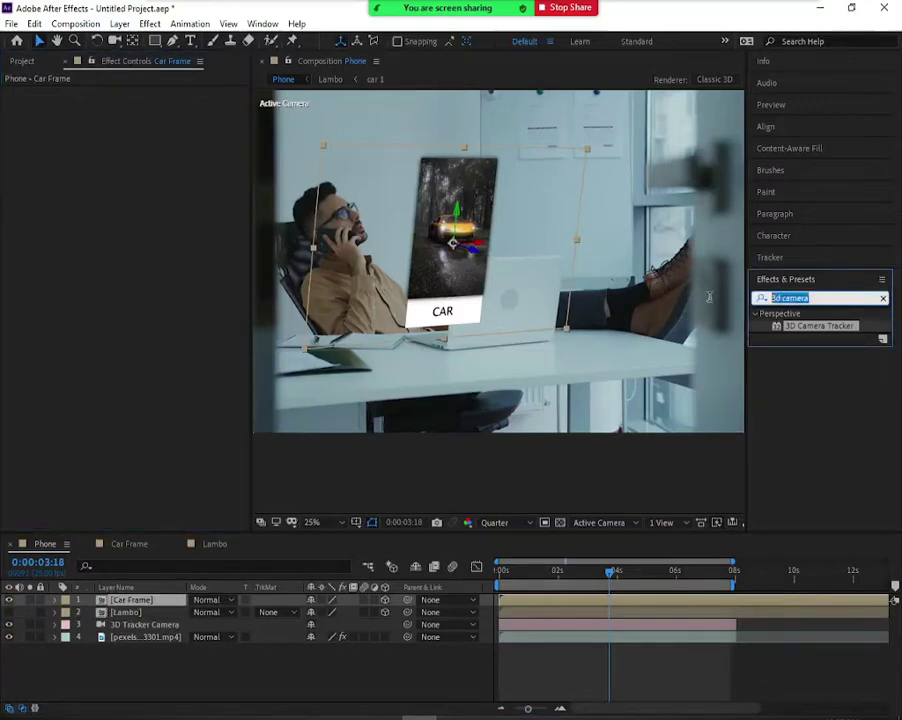
text(Dro)
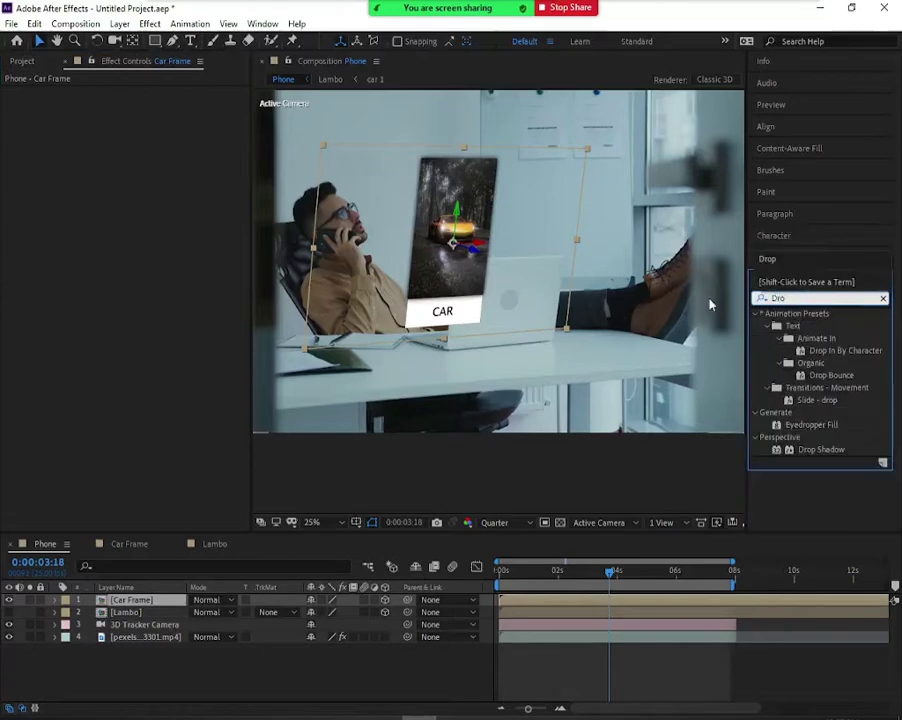
text(p)
drag(826, 455, 128, 606)
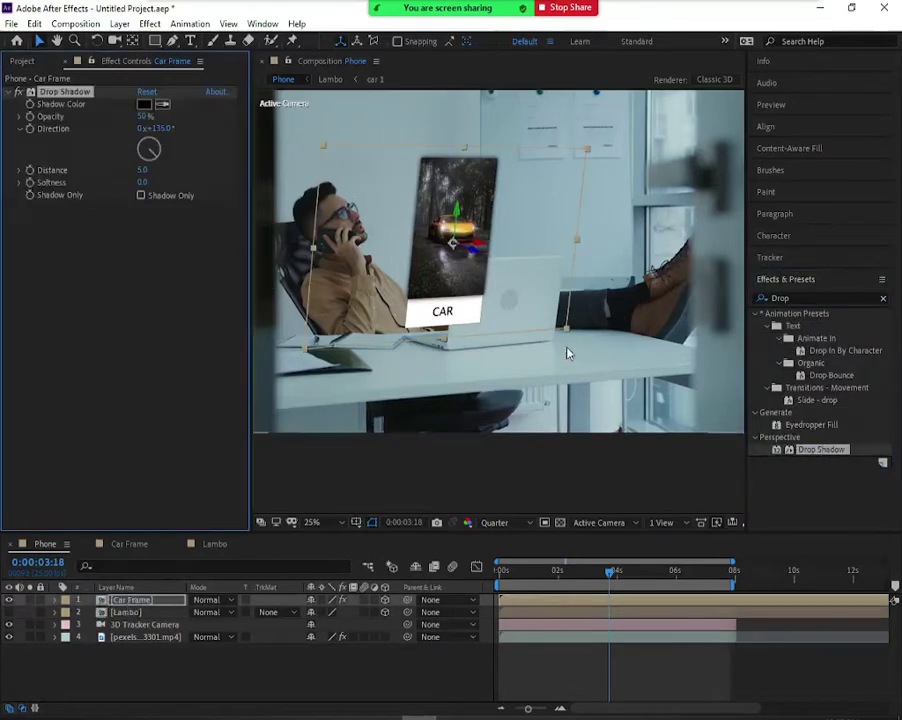
Step: Set the Car Frame shadow's opacity to 100%, distance to 300, softness to 293 and direction to 215°
scroll(458, 247, up, 2)
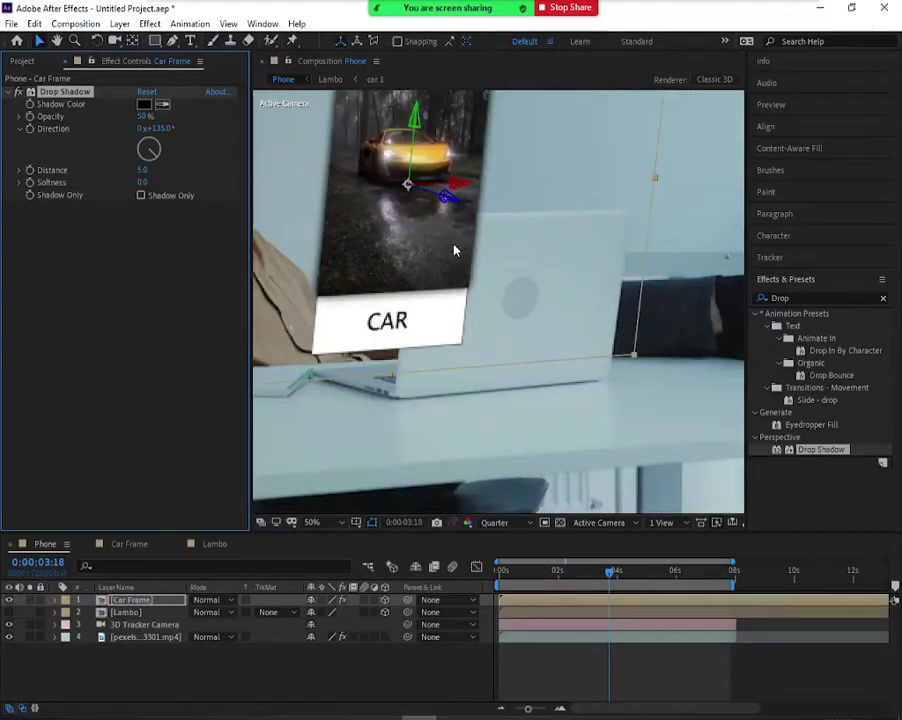
mouse_move(150, 147)
mouse_down()
mouse_move(144, 142)
mouse_move(148, 160)
mouse_move(158, 137)
mouse_up()
click(145, 116)
text(100)
key(Return)
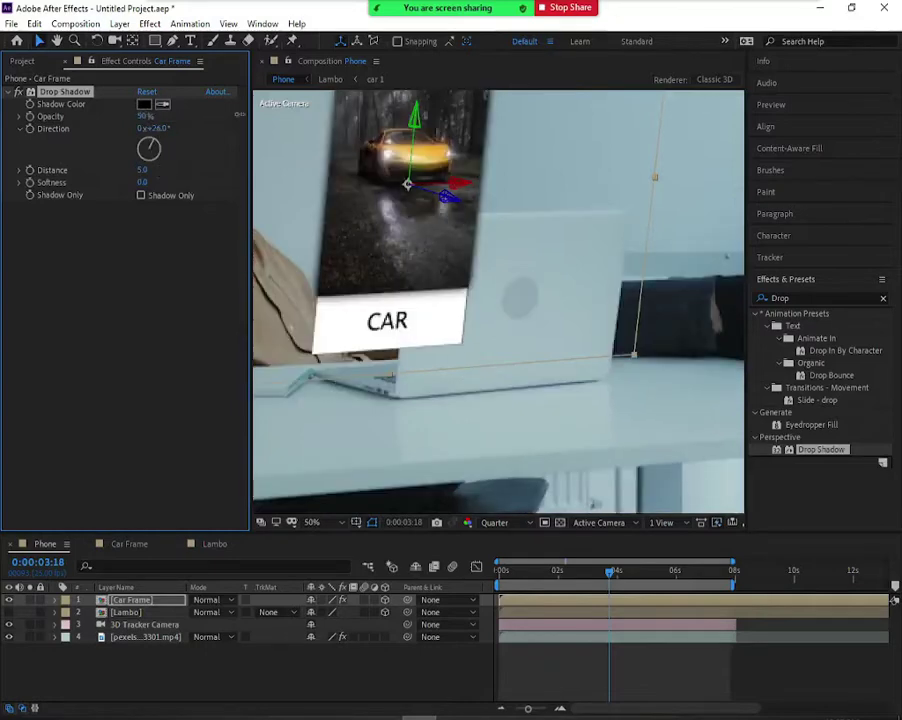
drag(143, 170, 308, 172)
drag(141, 182, 262, 185)
mouse_move(148, 142)
mouse_down()
mouse_move(161, 125)
mouse_move(145, 140)
mouse_move(160, 194)
mouse_move(145, 160)
mouse_up()
click(148, 156)
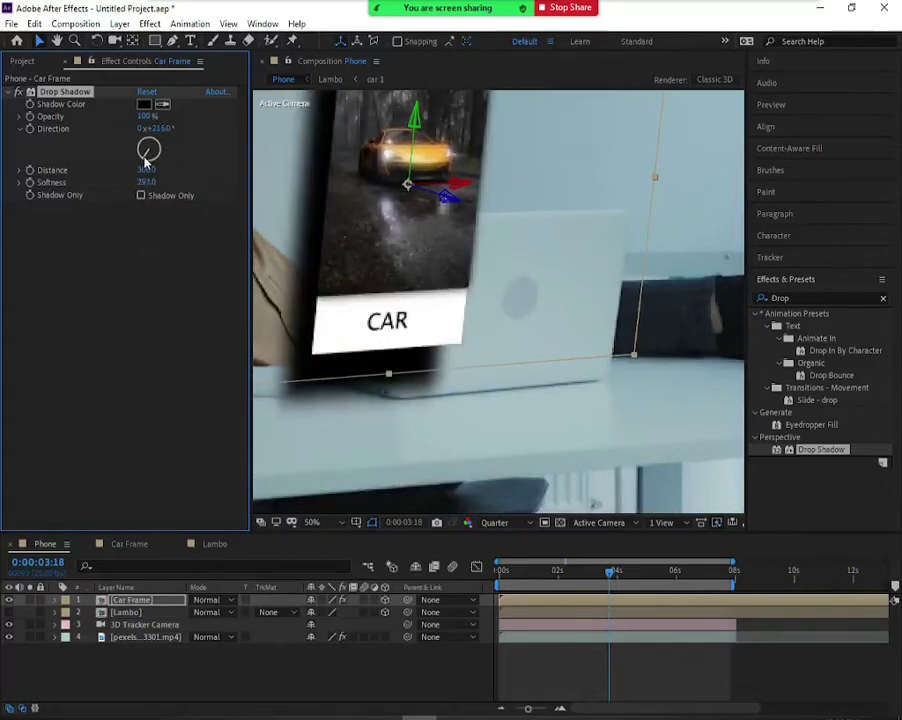
Step: Reduce the Car Frame shadow's opacity to 38% and turn its direction to 1x+253°
scroll(278, 251, down, 1)
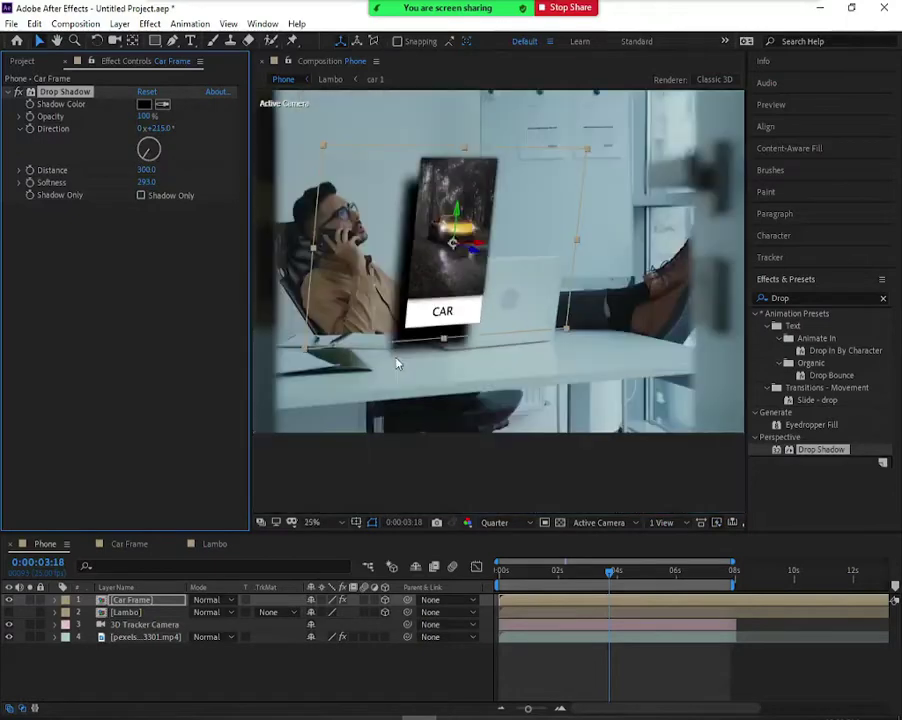
scroll(408, 261, up, 1)
scroll(430, 263, down, 1)
drag(145, 116, 53, 143)
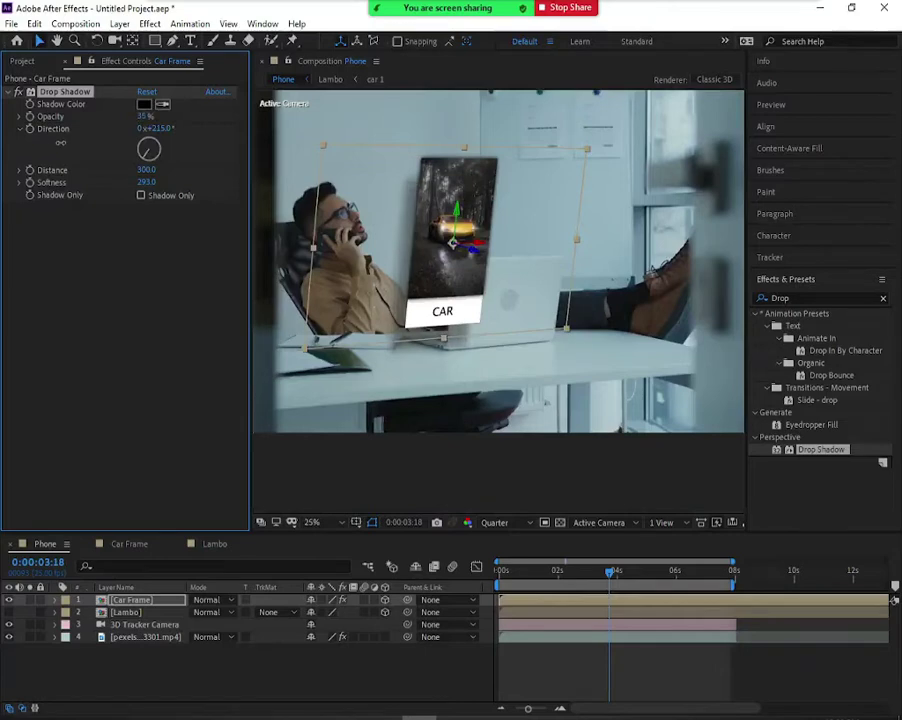
drag(142, 157, 213, 149)
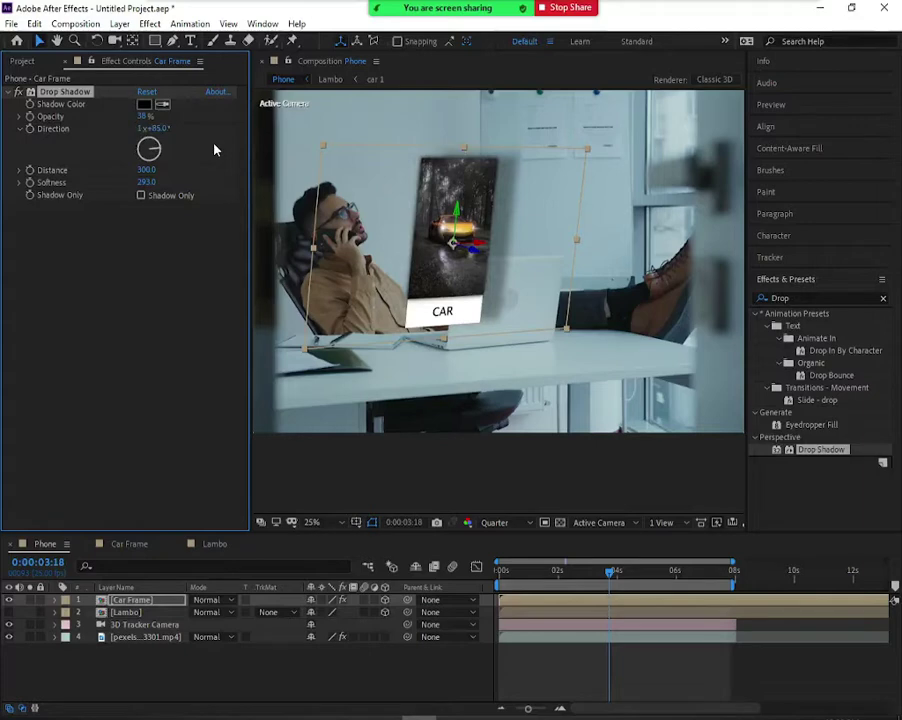
drag(181, 157, 105, 164)
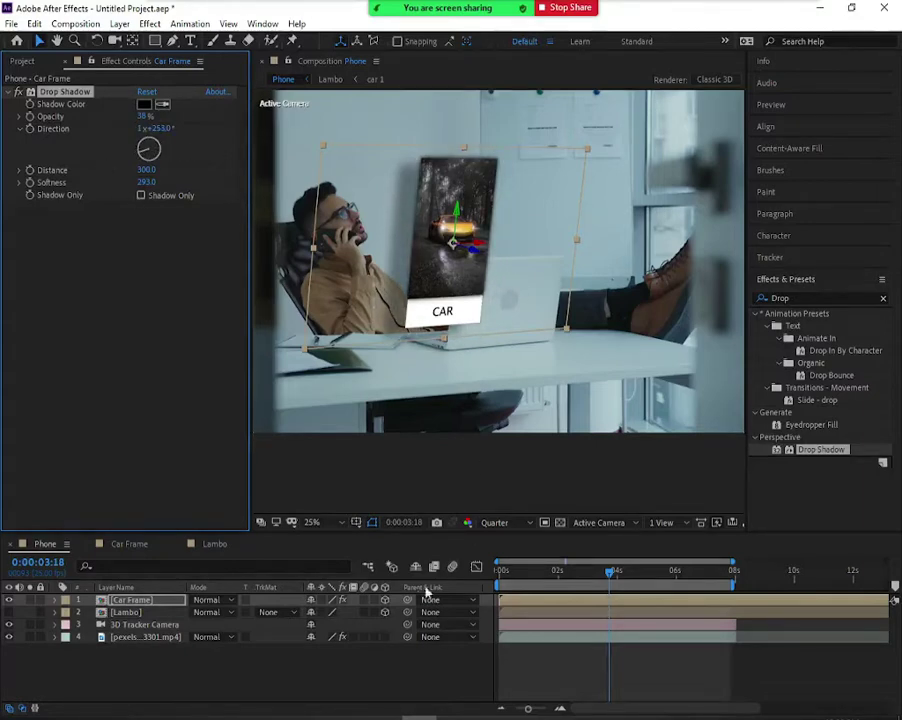
Step: Set the Car Frame shadow's distance to 166, softness to 324 and opacity to 40%
drag(146, 170, 107, 185)
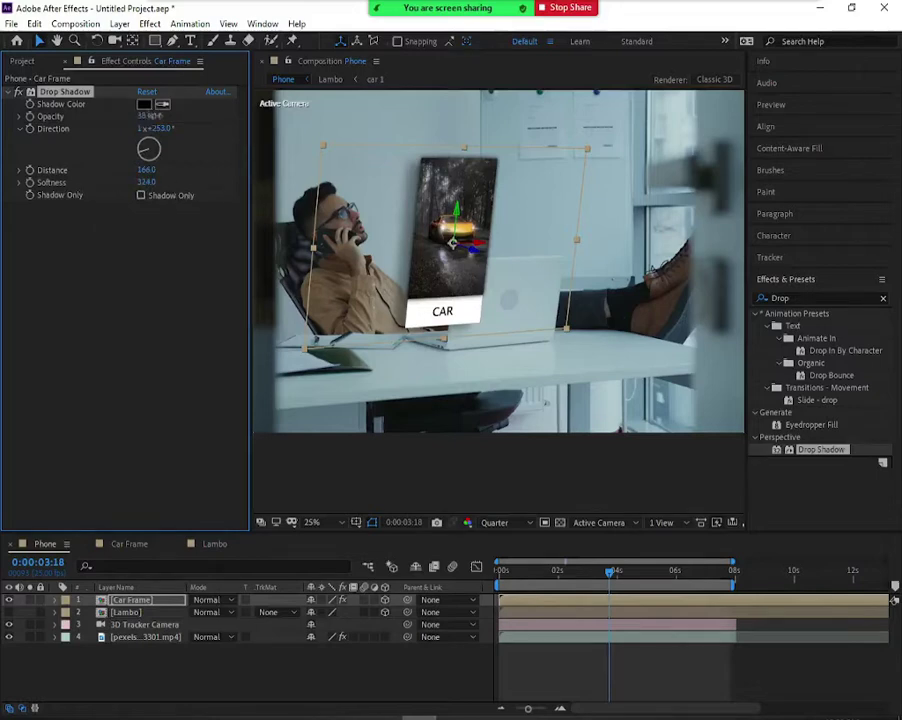
mouse_move(141, 116)
mouse_down()
mouse_move(170, 115)
mouse_move(150, 118)
mouse_up()
click(103, 417)
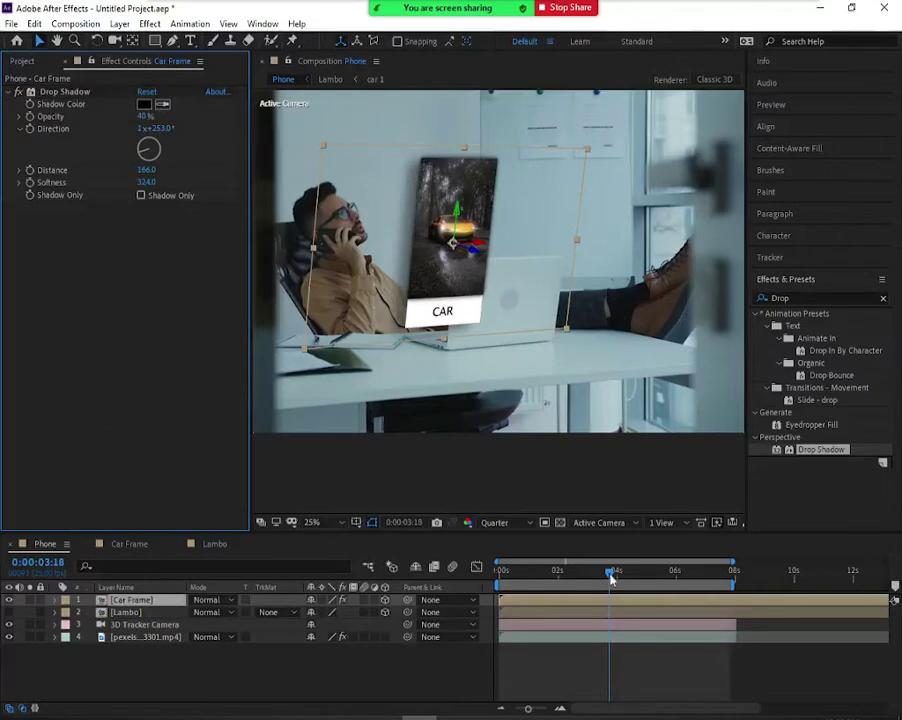
Step: Preview the Phone composition from the start to check the CAR card's shadow during the camera move
key(Home)
key(space)
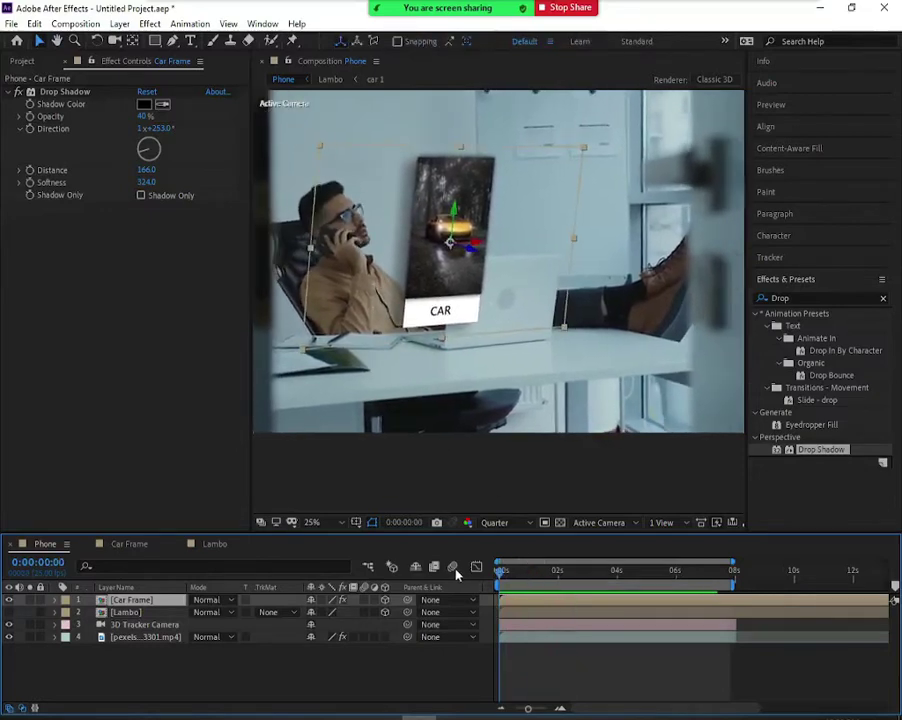
key(space)
drag(849, 377, 175, 284)
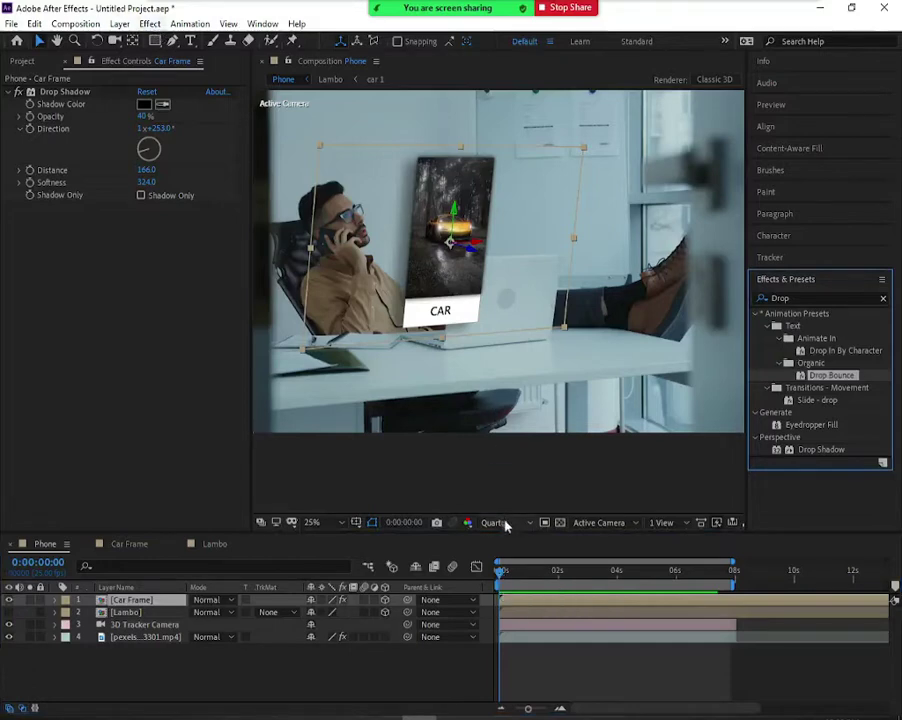
key(space)
key(space)
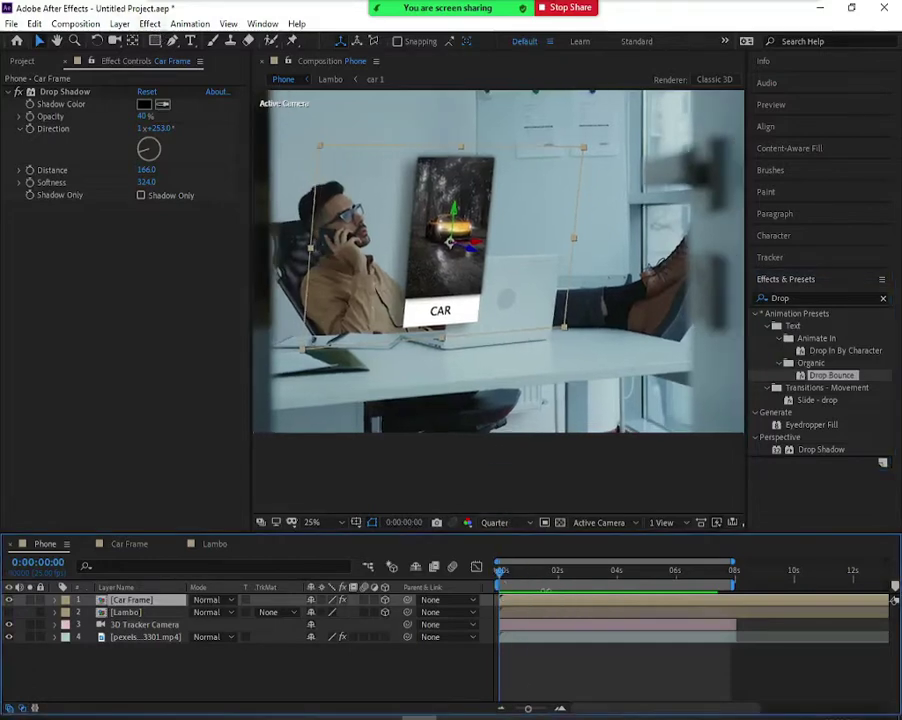
key(space)
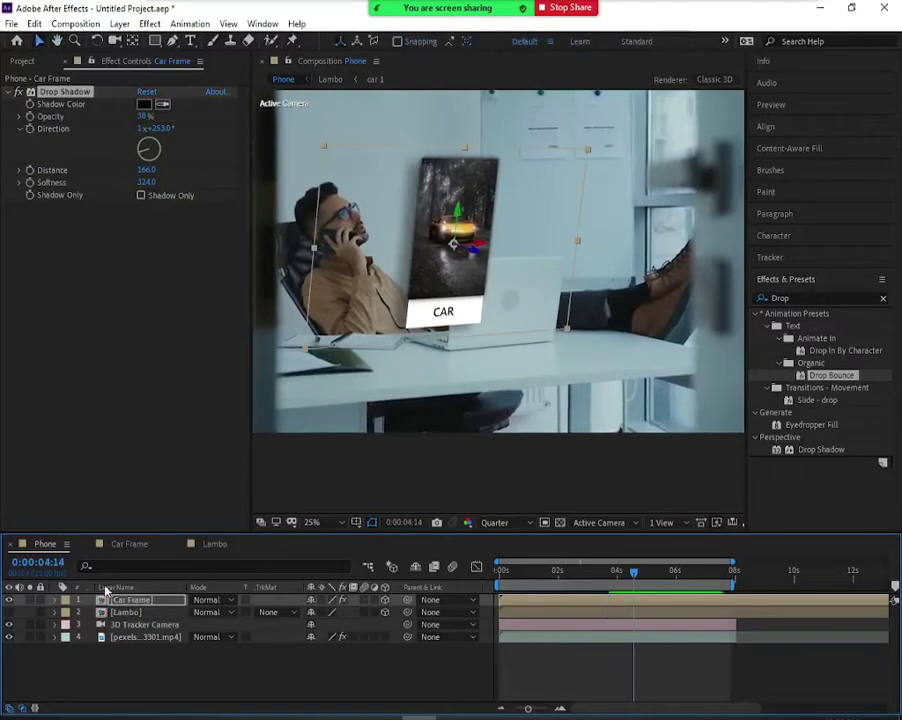
Step: Make the Lambo layer visible again and copy the Car Frame layer's Drop Shadow effect onto it
click(64, 92)
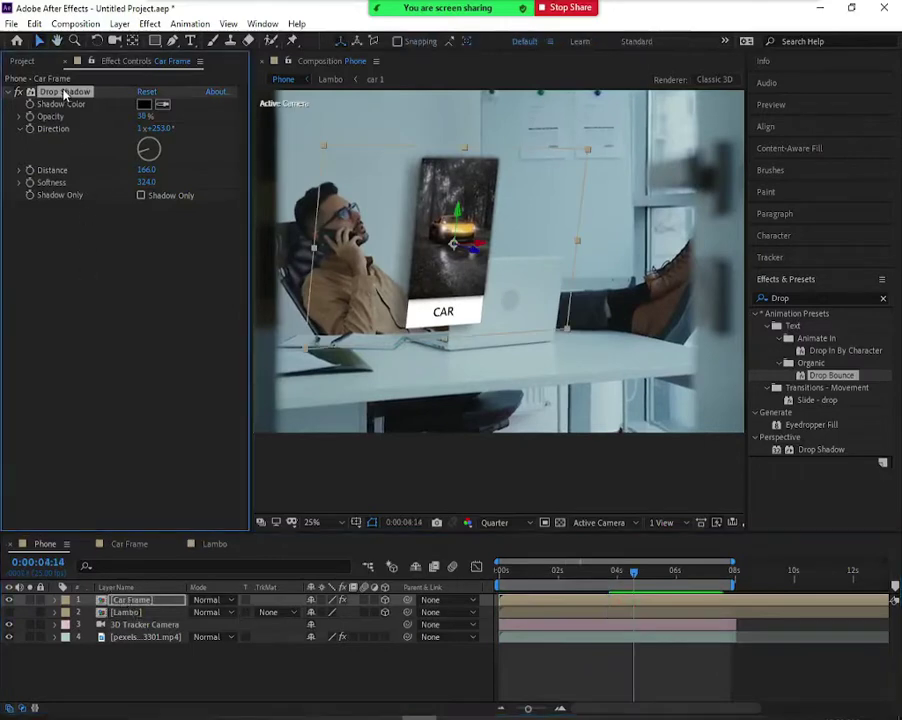
click(8, 612)
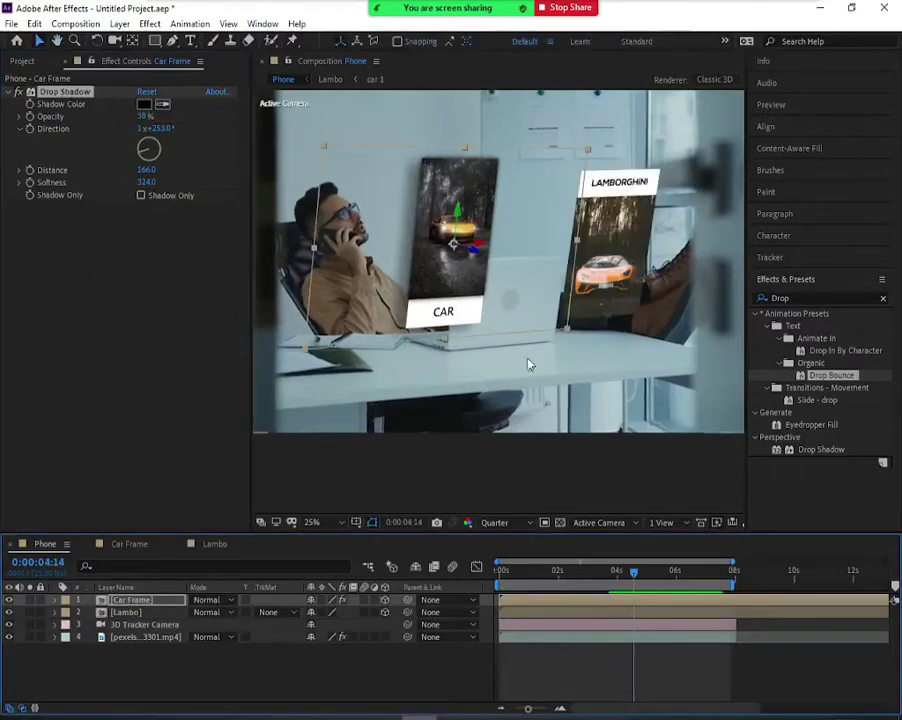
click(126, 612)
click(99, 234)
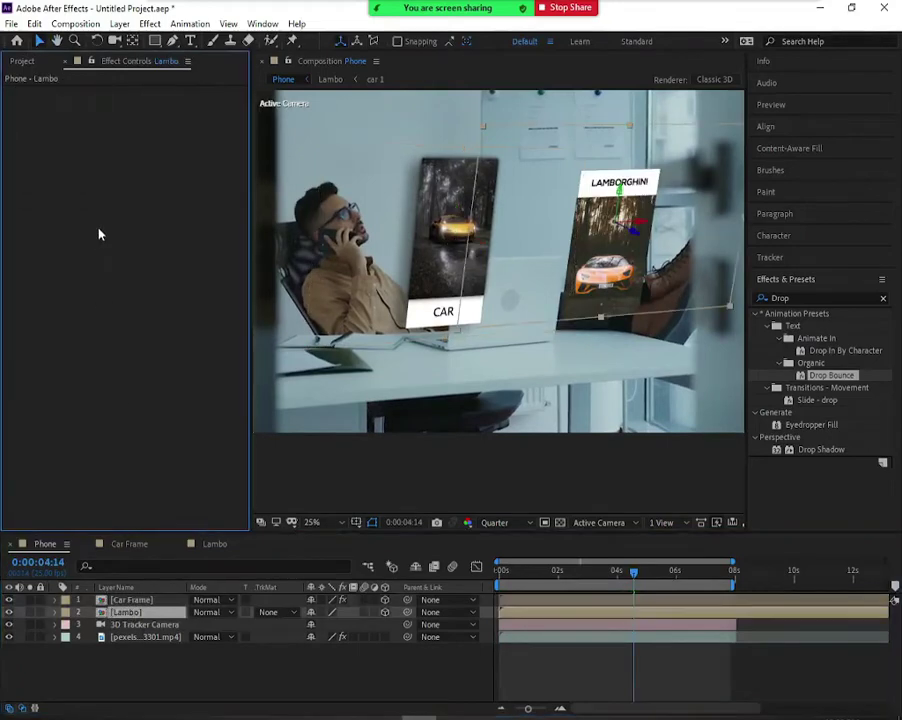
key(ctrl+v)
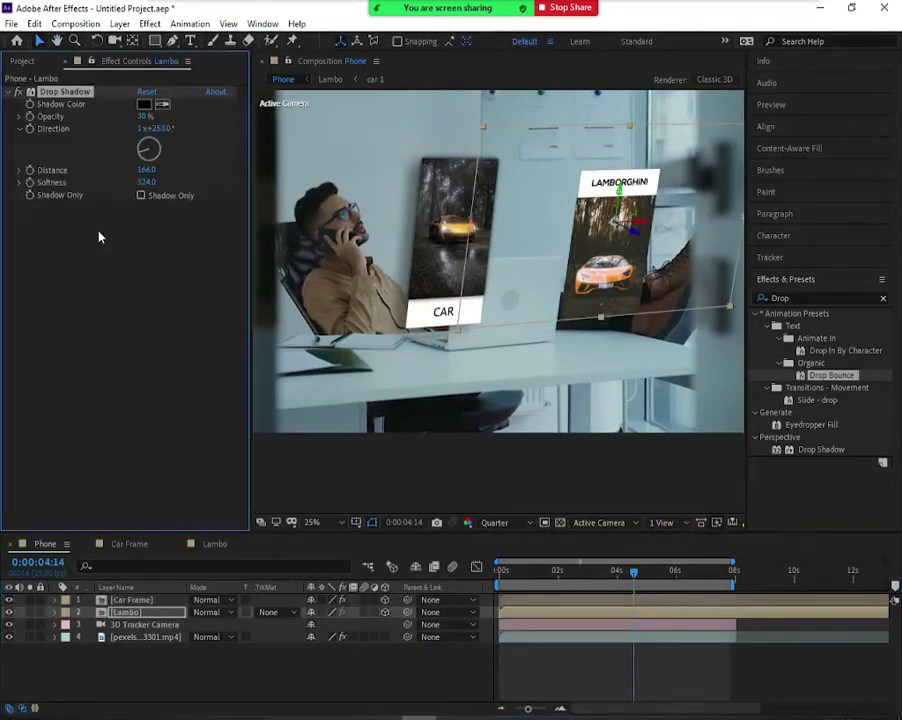
click(325, 677)
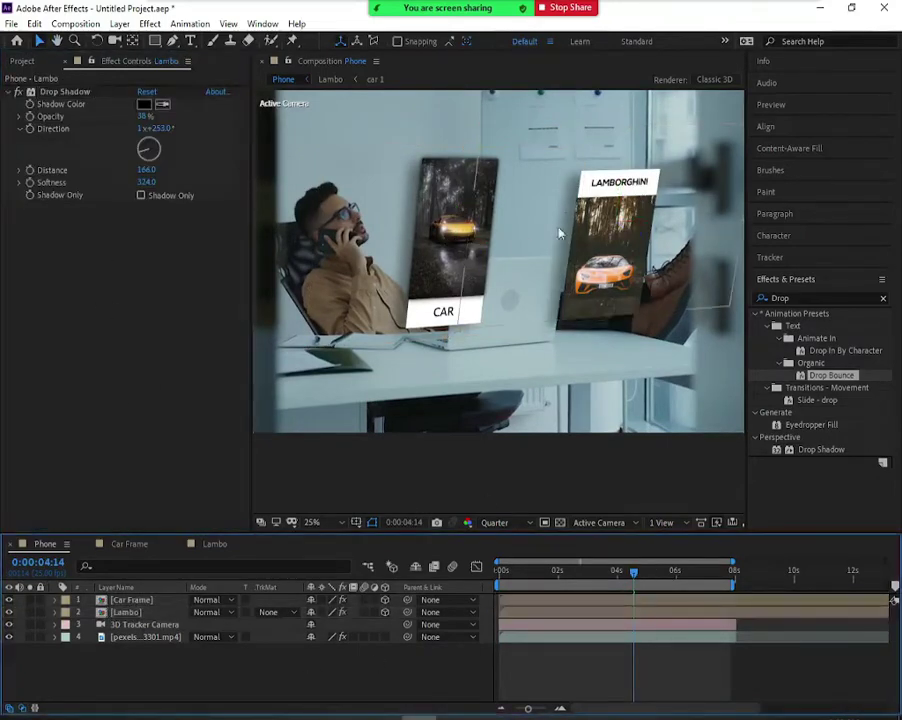
key(space)
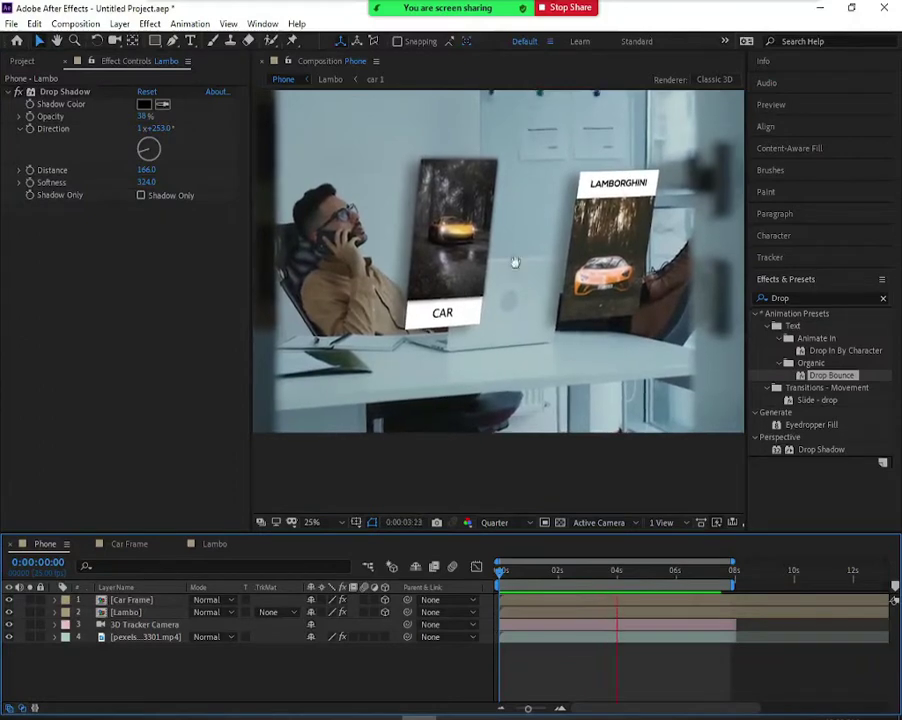
key(space)
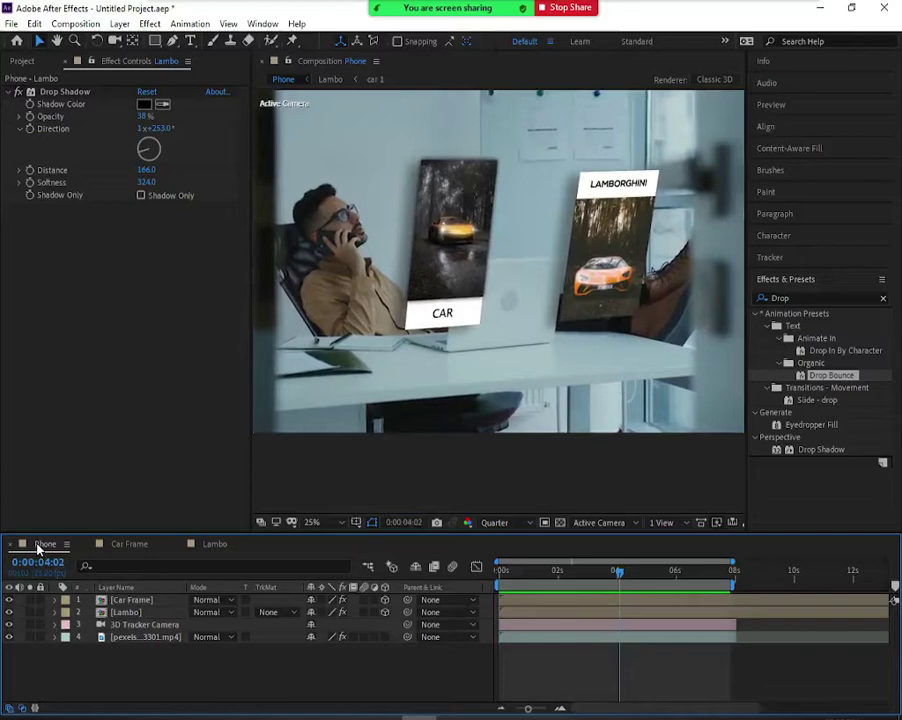
Step: Copy the Track Solid 1 layer from the Car Frame composition into the Phone composition as the top layer
click(131, 544)
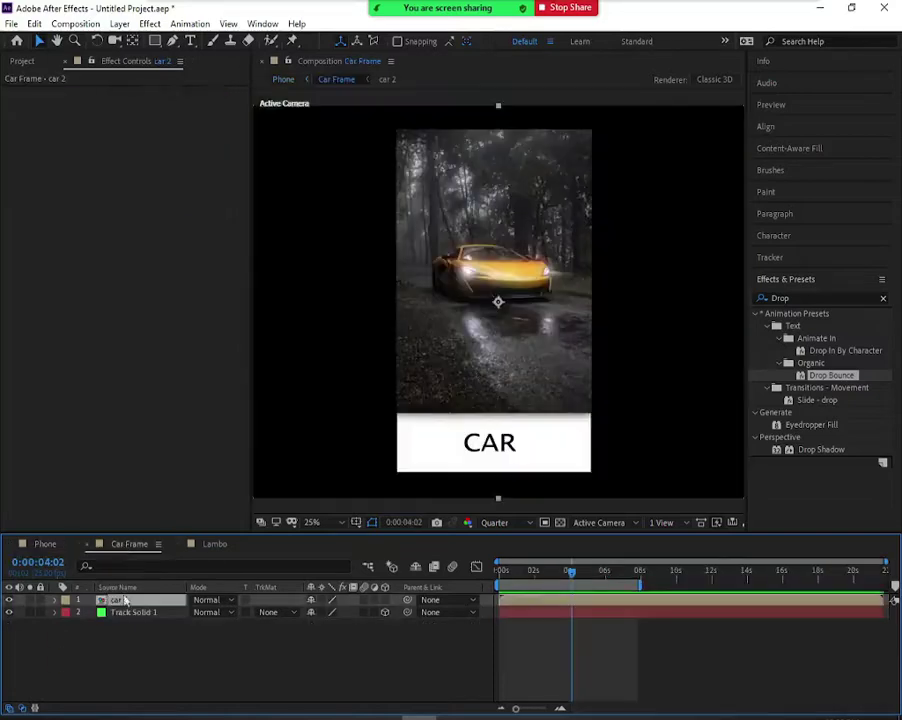
click(45, 544)
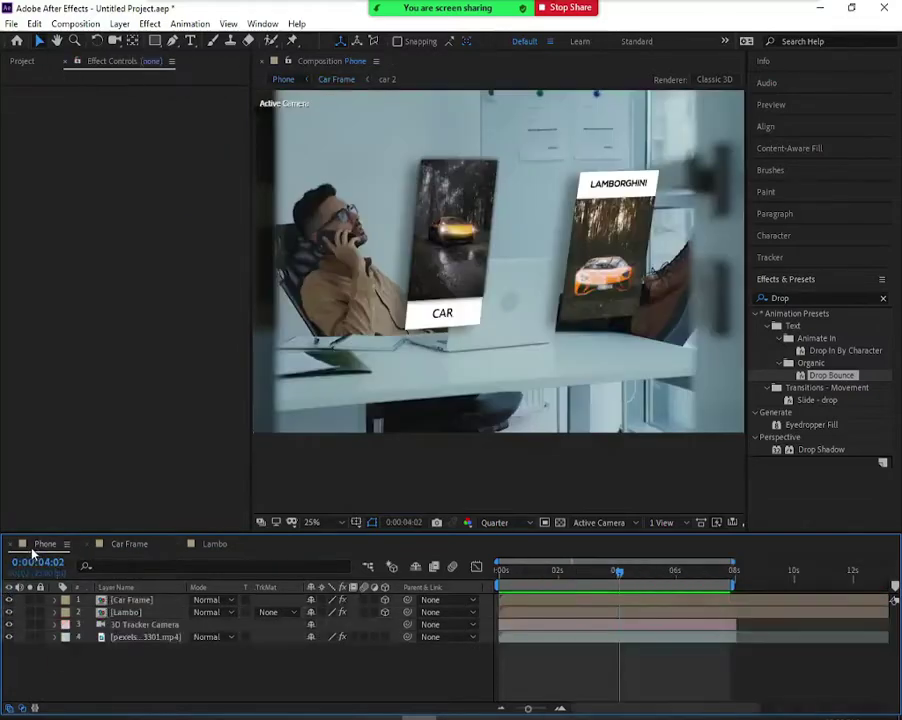
key(ctrl+v)
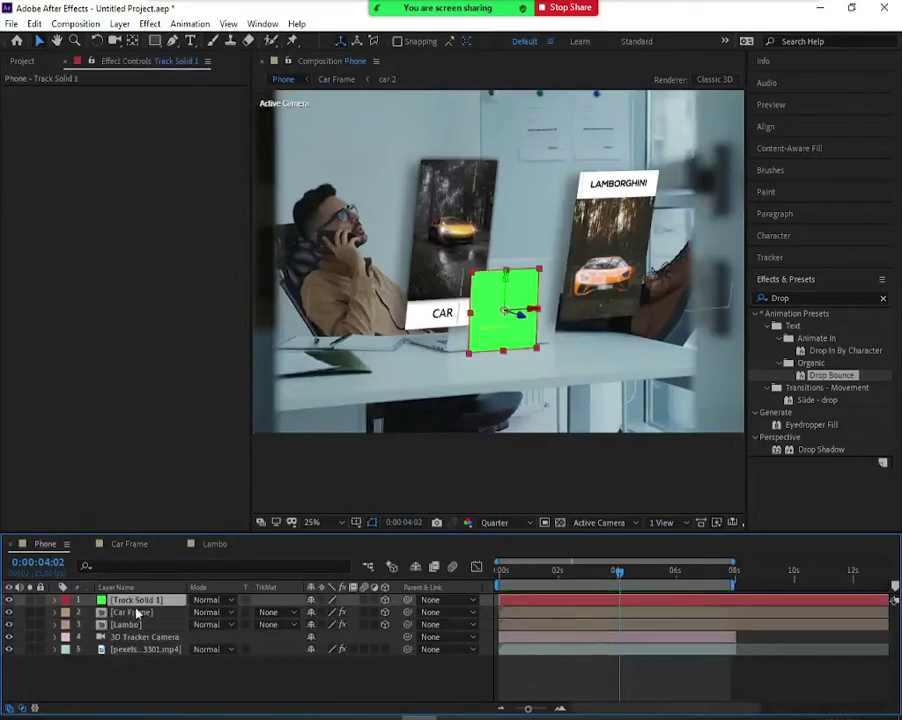
click(128, 549)
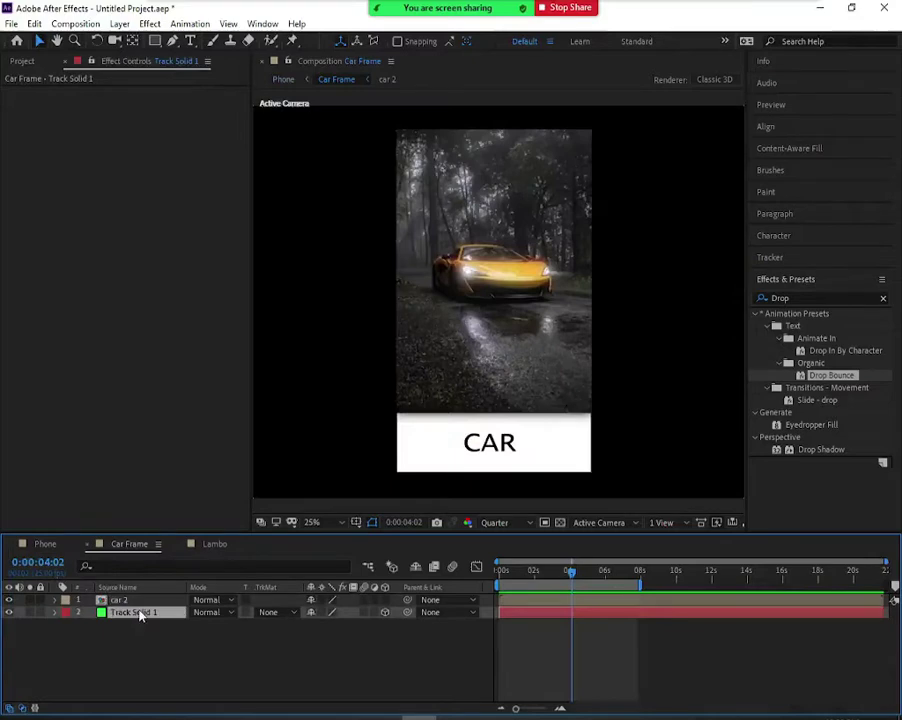
click(42, 544)
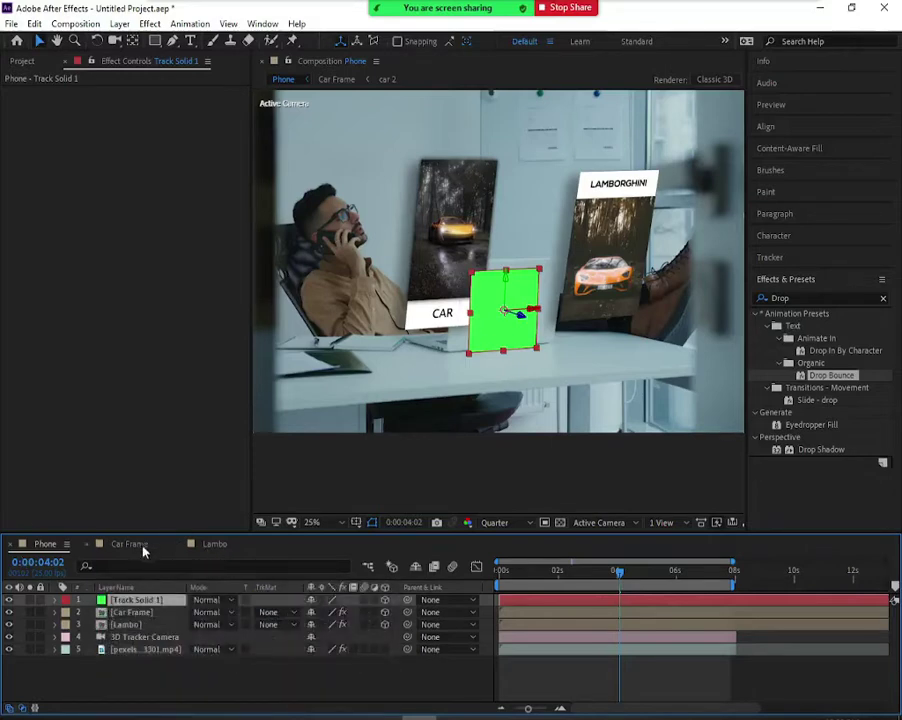
Step: Pre-compose the Track Solid 1 layer in the Phone composition into a new composition named Car 3
click(16, 58)
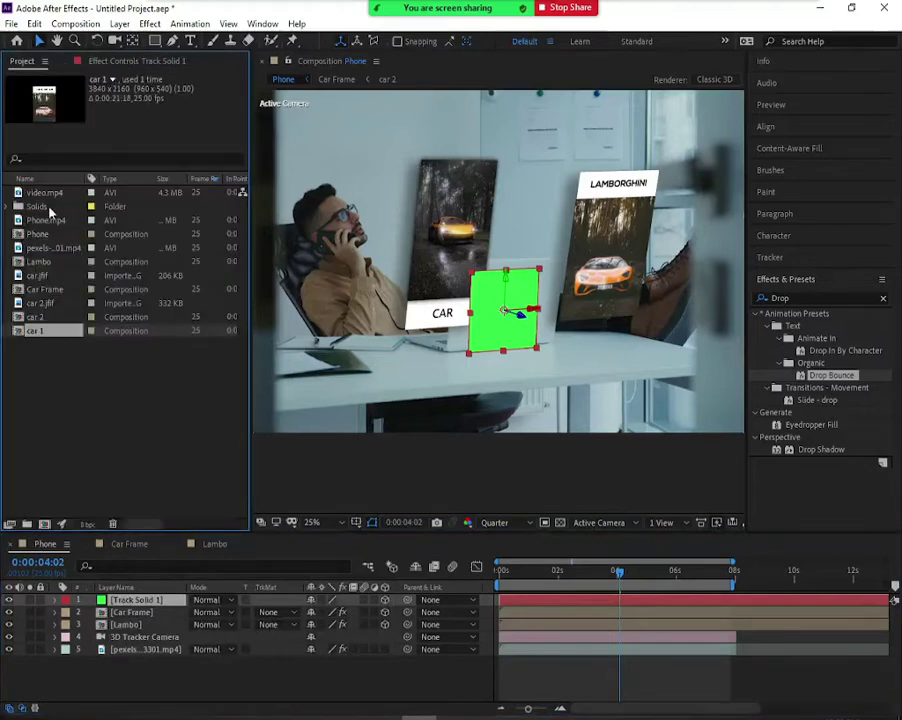
right_click(141, 604)
click(193, 539)
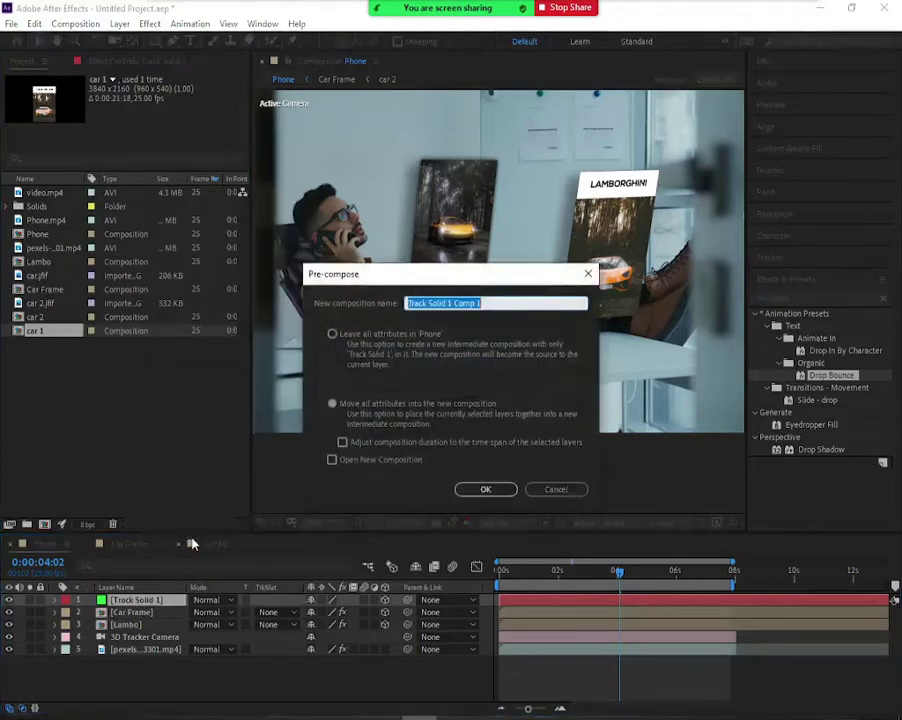
text(Car 3)
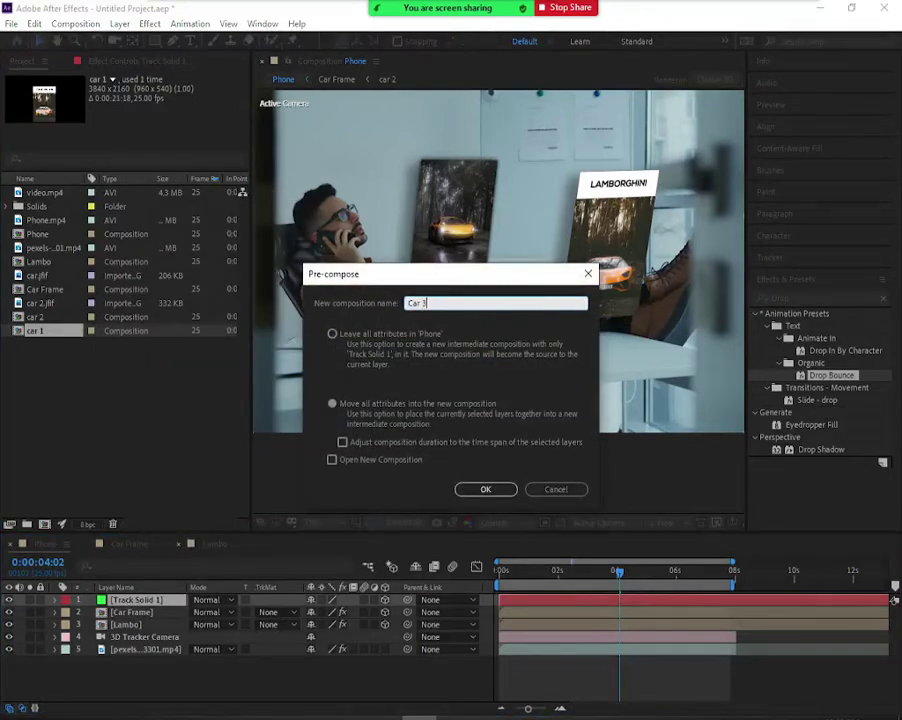
click(484, 489)
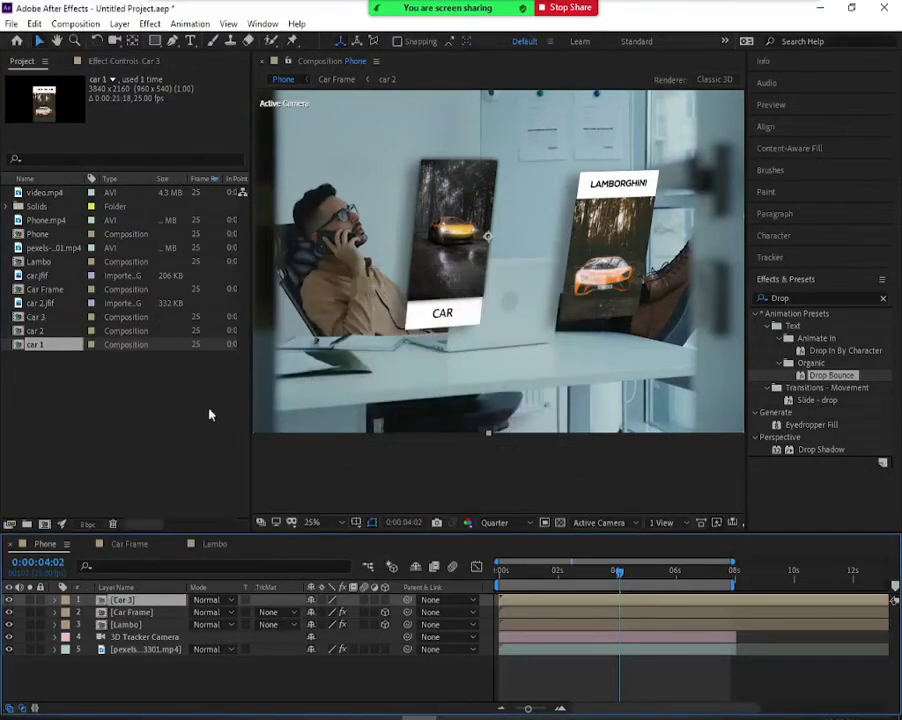
Step: Add the car 2 composition inside Car 3 as the layer above Track Solid 1
double_click(123, 600)
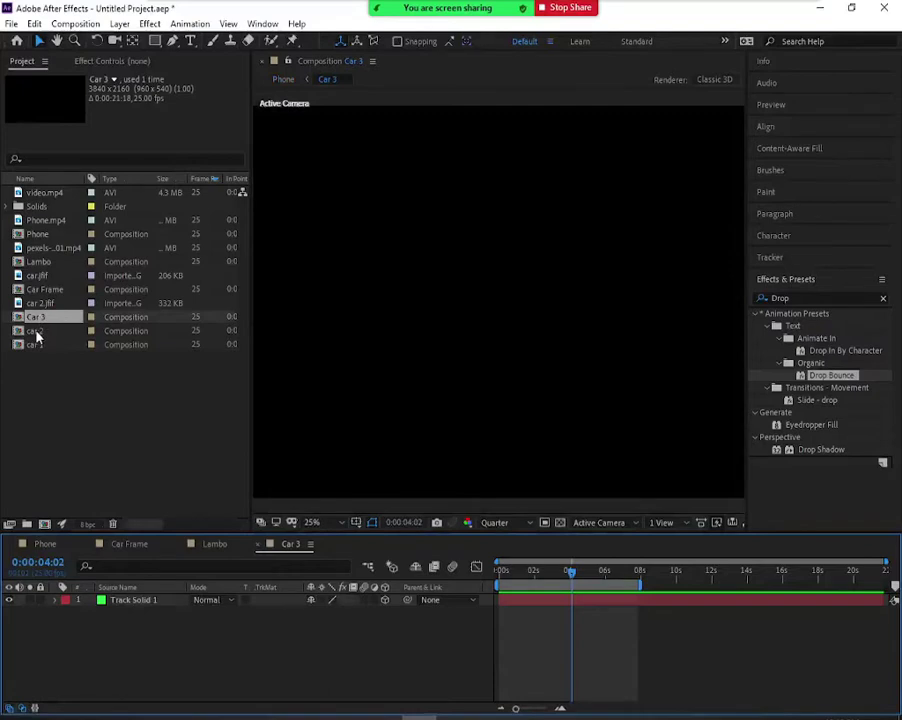
drag(36, 334, 148, 606)
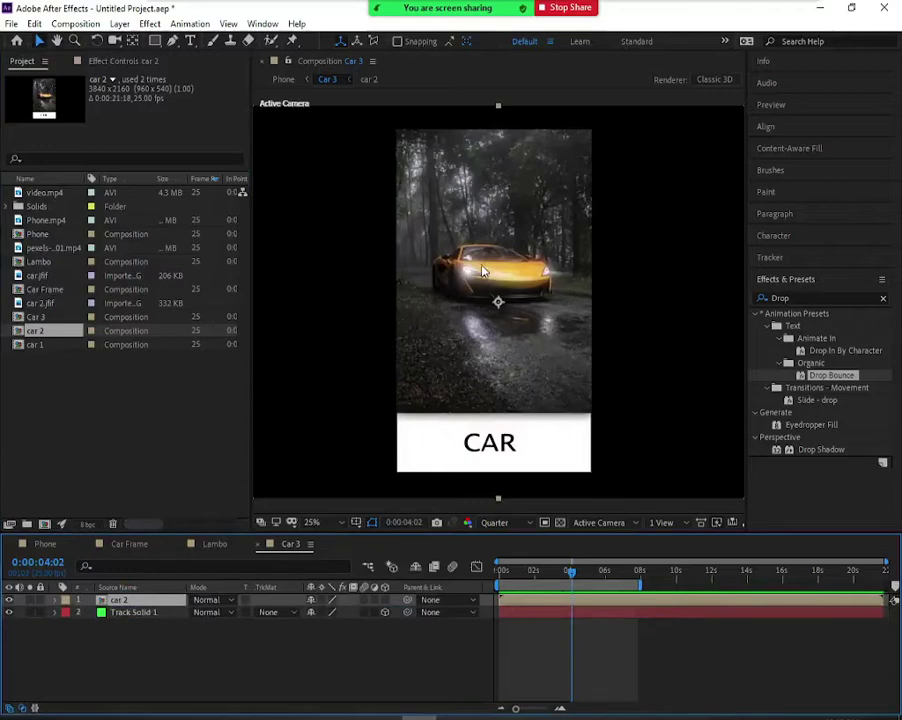
scroll(506, 257, down, 1)
scroll(491, 243, up, 1)
scroll(473, 333, down, 1)
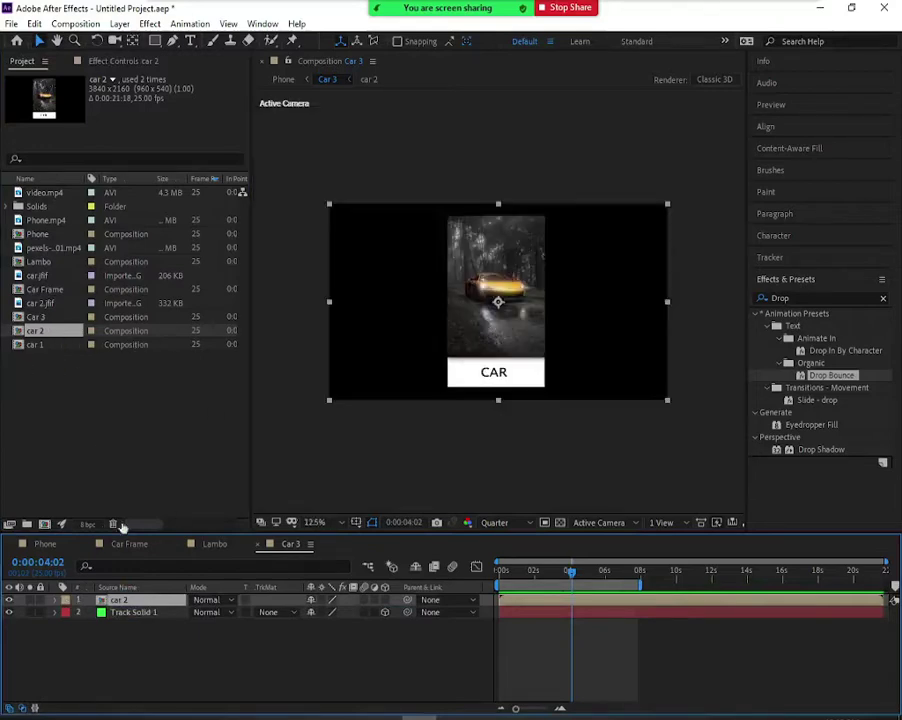
Step: Make the Car 3 layer 3D in the Phone composition and set its scale to 28%
click(44, 544)
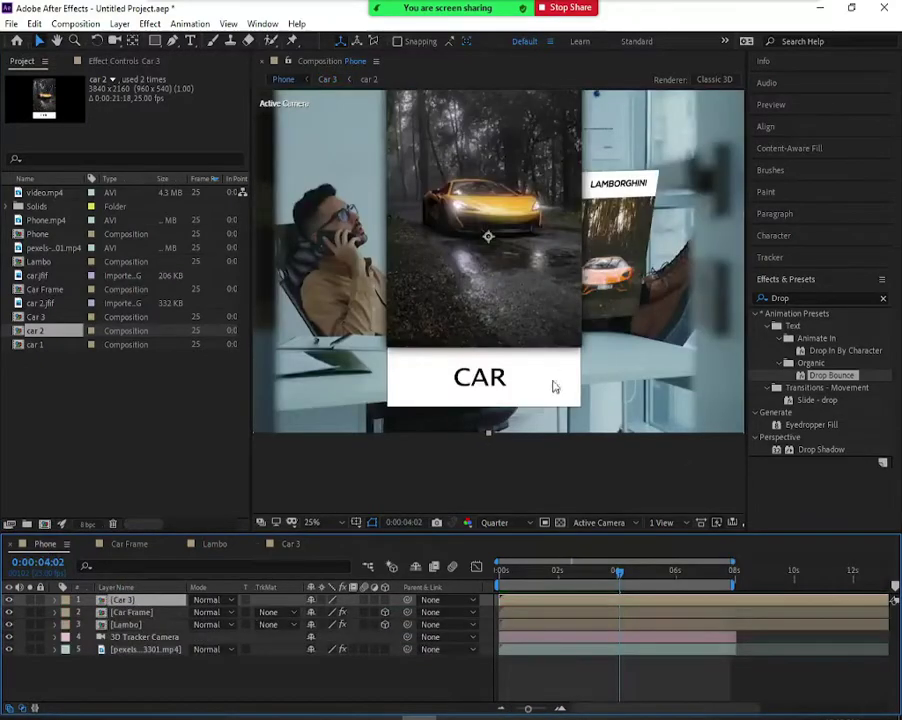
scroll(555, 386, down, 1)
scroll(555, 386, up, 1)
scroll(555, 386, down, 1)
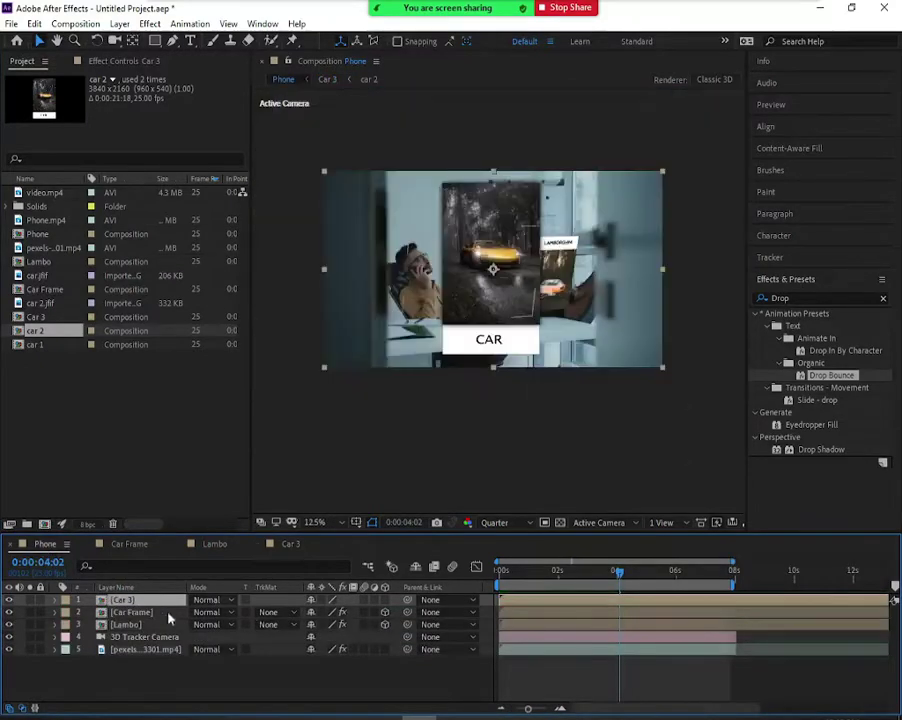
click(385, 600)
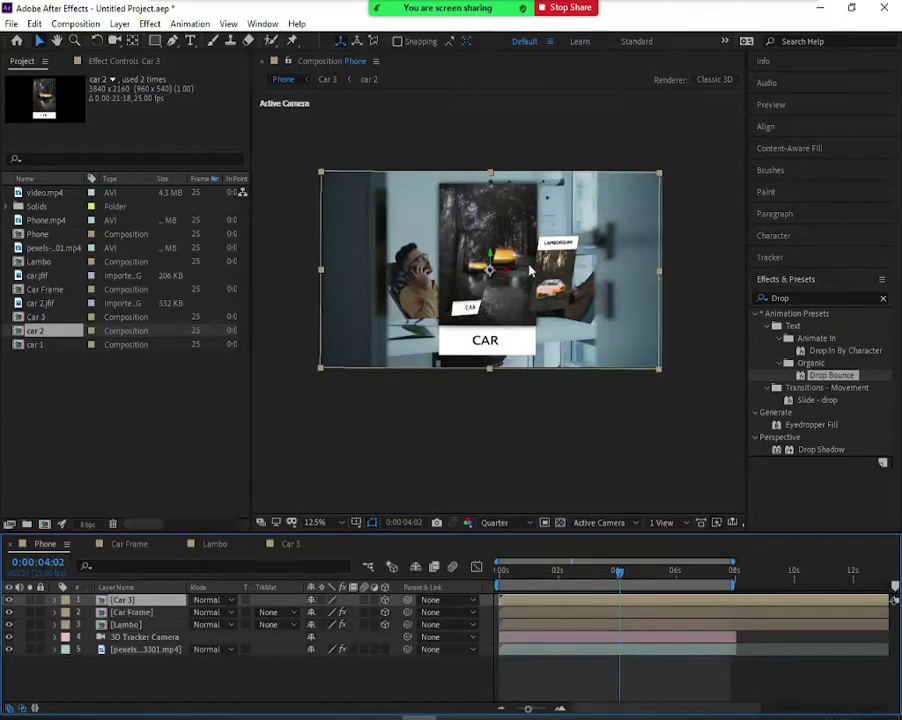
scroll(531, 270, up, 1)
click(97, 41)
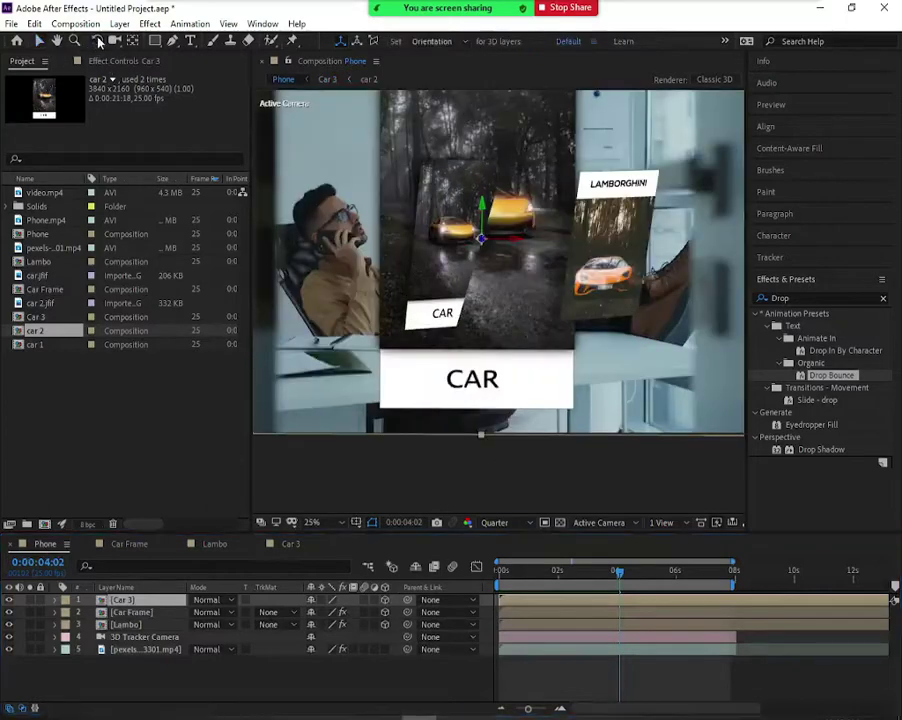
key(s)
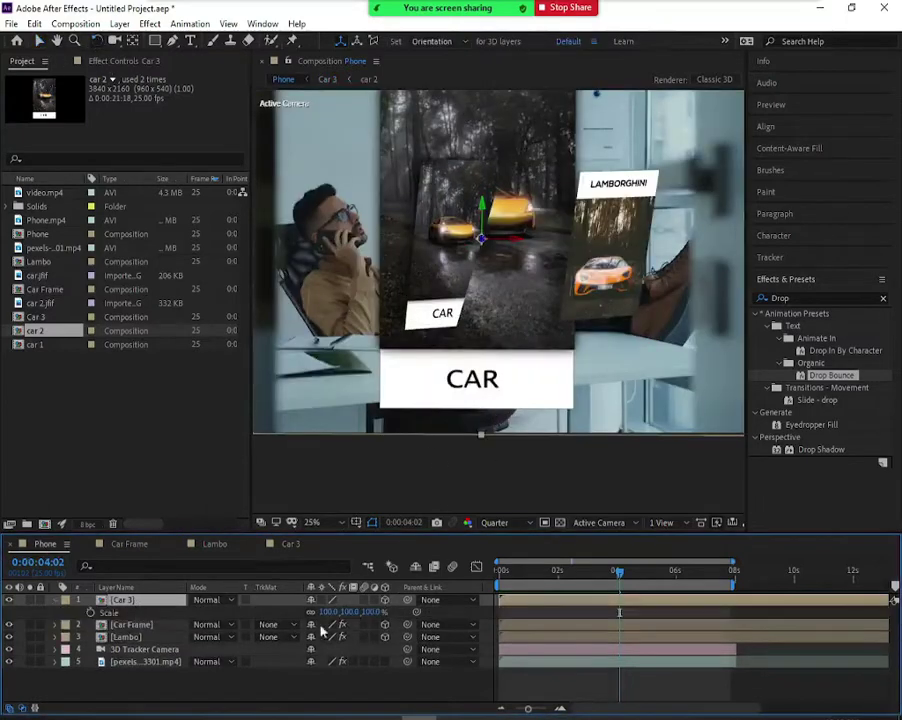
drag(372, 611, 347, 632)
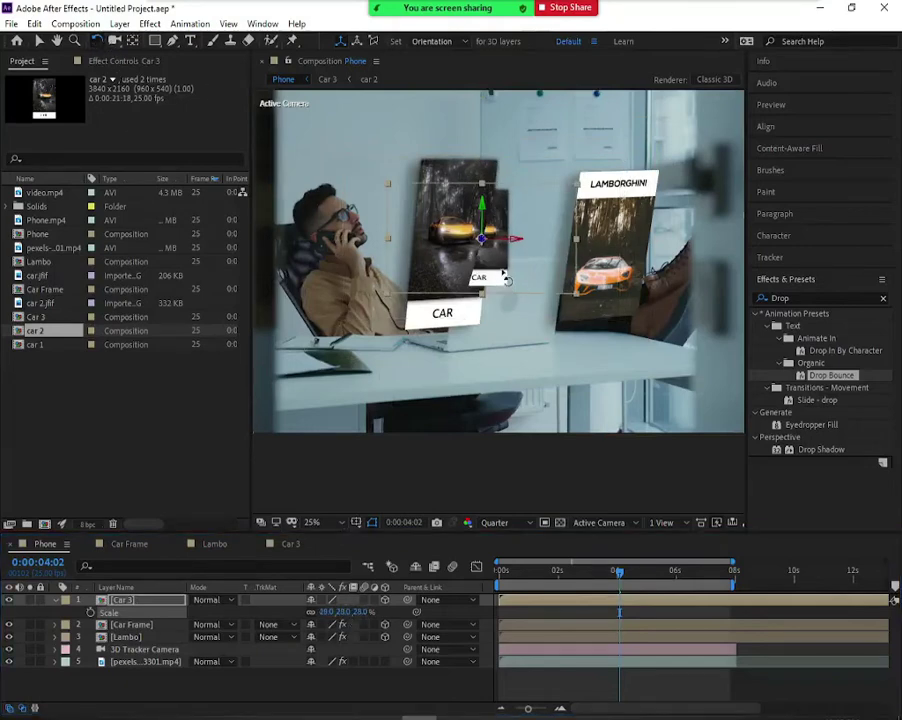
Step: Rotate the Car 3 card slightly and move it up beside the LAMBORGHINI card
drag(506, 279, 500, 265)
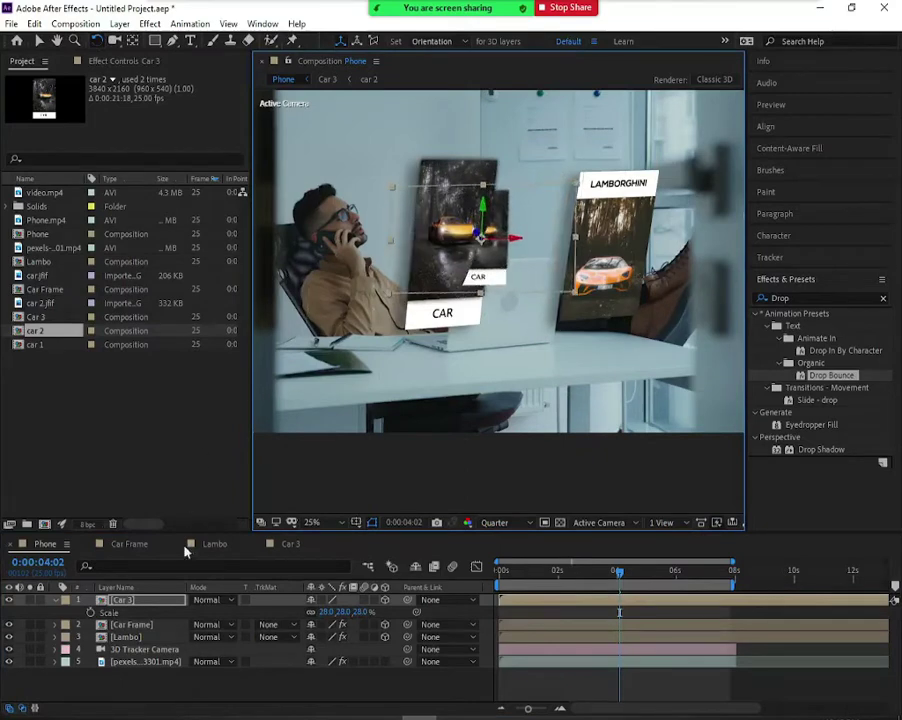
click(38, 41)
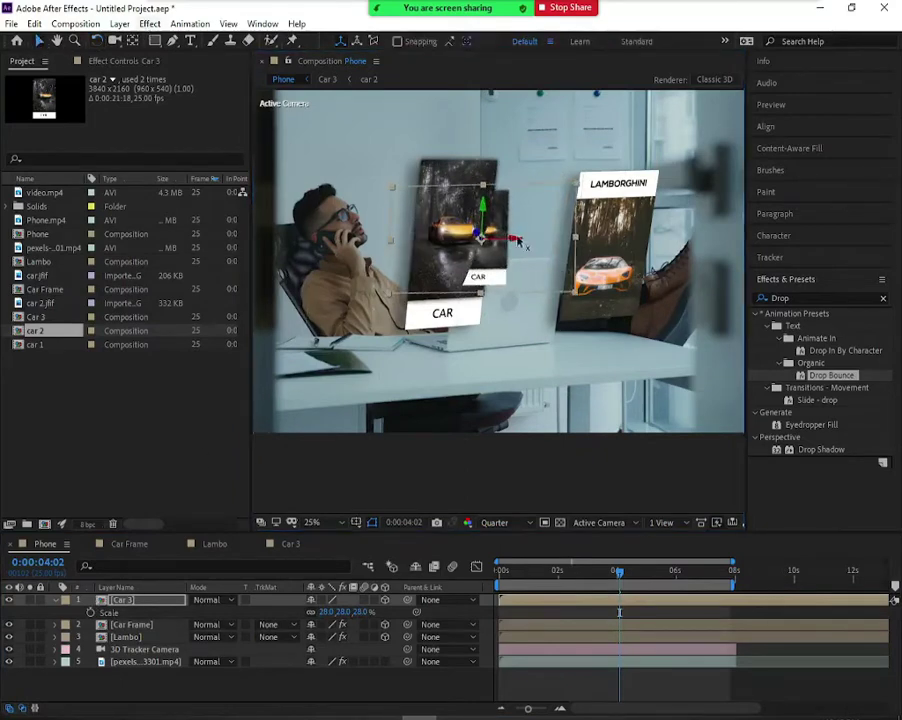
drag(518, 245, 563, 266)
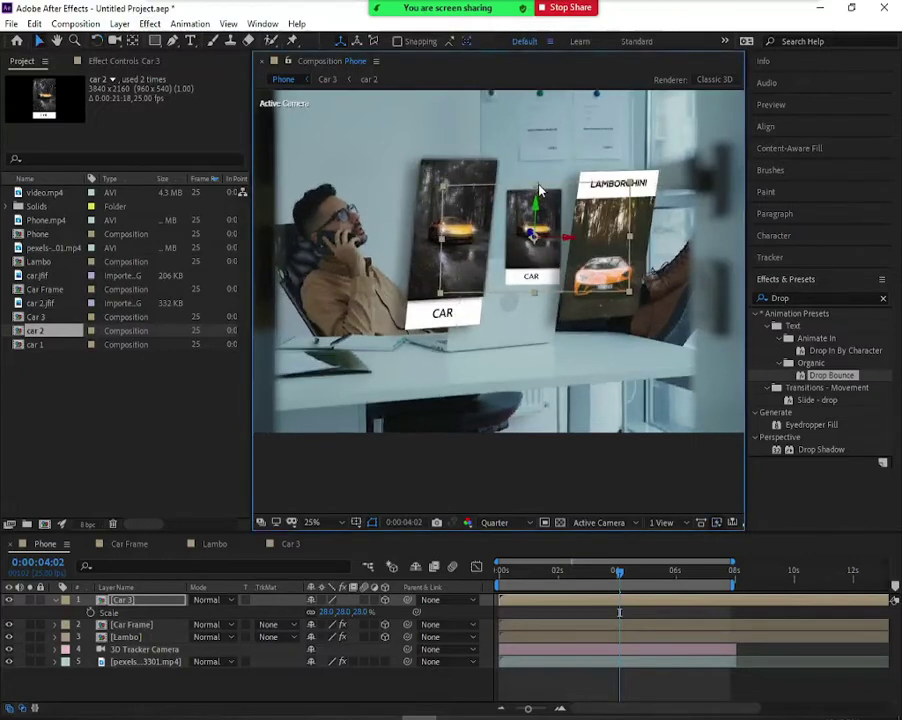
mouse_move(540, 190)
mouse_down()
mouse_move(523, 133)
mouse_move(528, 195)
mouse_up()
drag(577, 223, 585, 402)
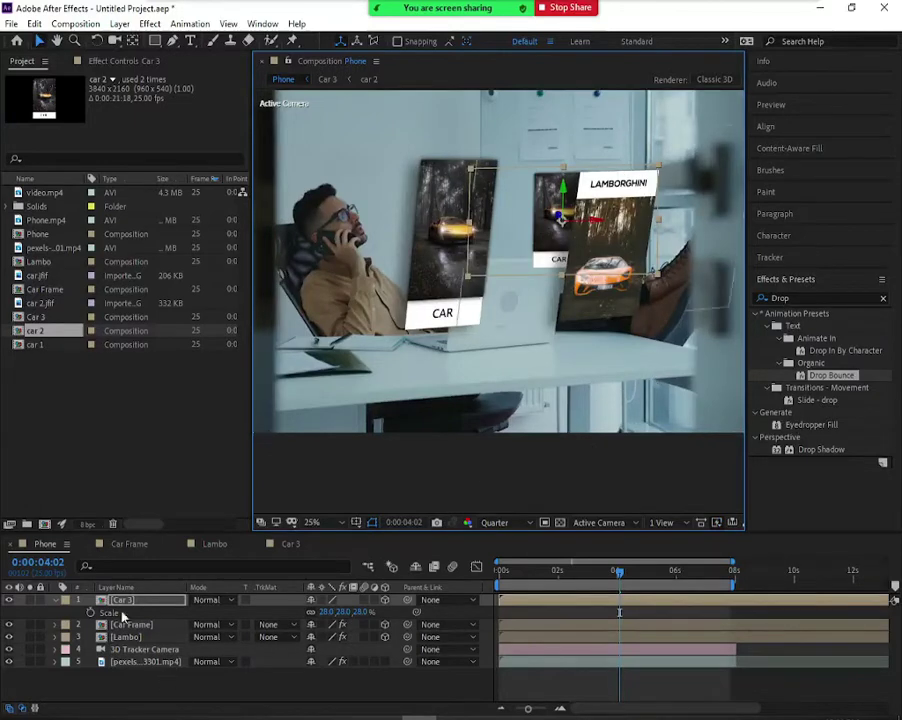
Step: Try moving the Car 3 card deeper into the scene and down below the LAMBORGHINI card
click(62, 600)
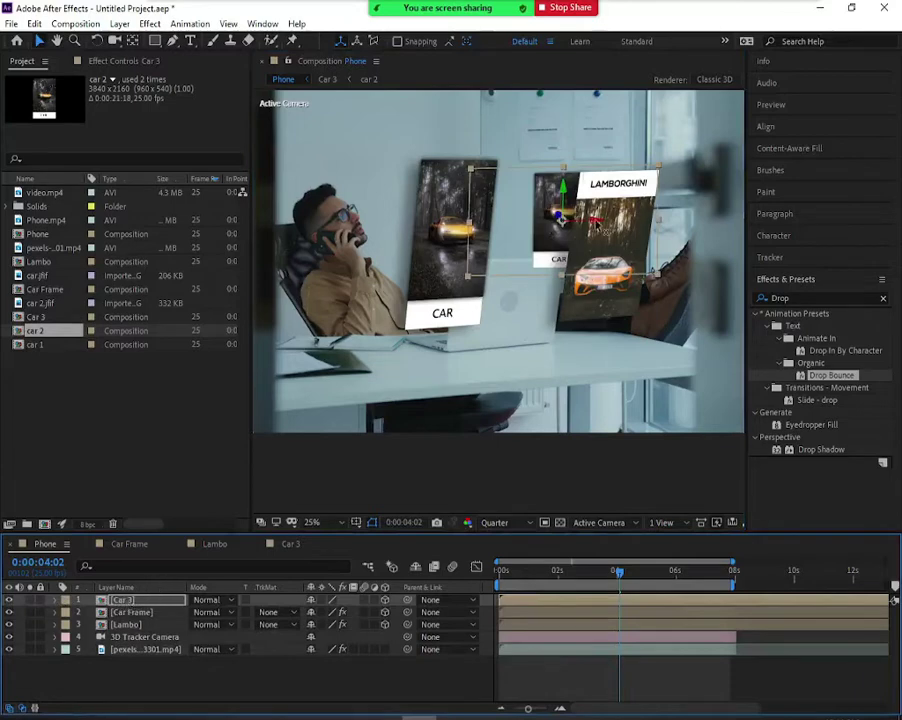
drag(597, 222, 575, 246)
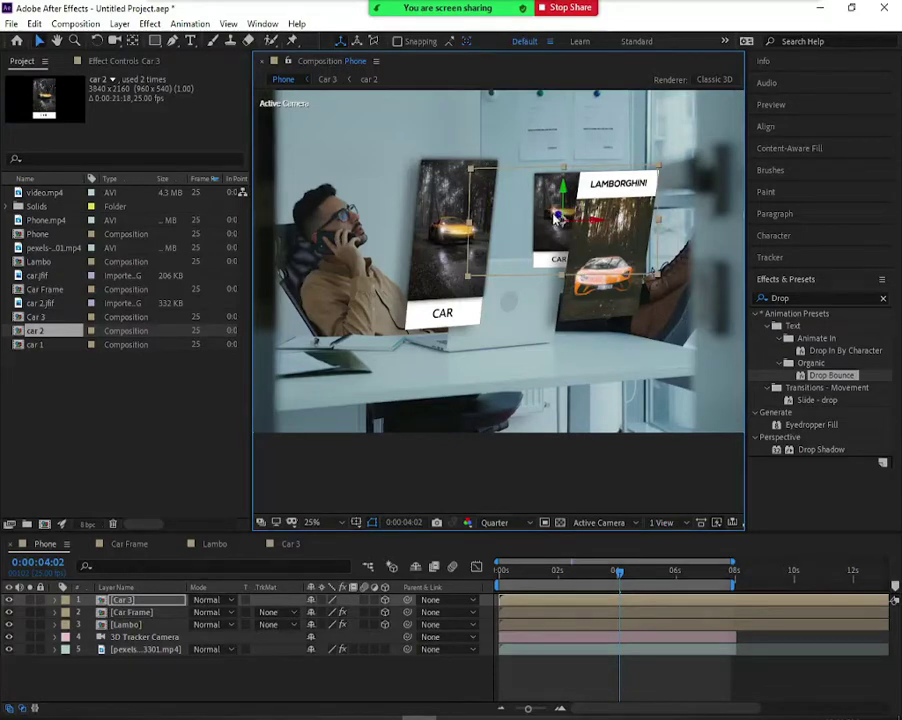
drag(558, 215, 765, 568)
drag(597, 222, 680, 461)
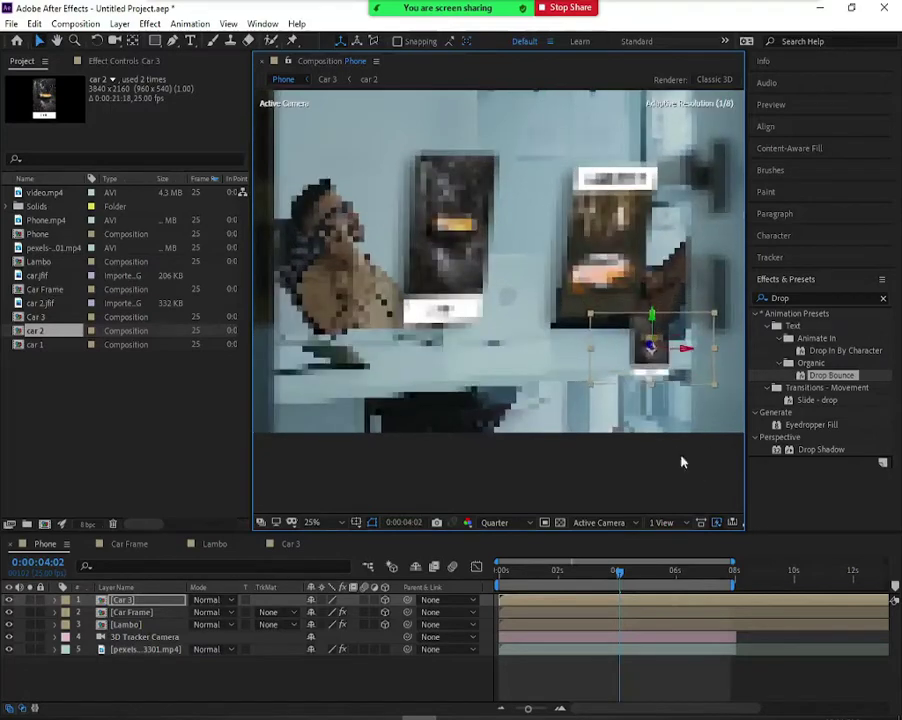
drag(667, 333, 665, 368)
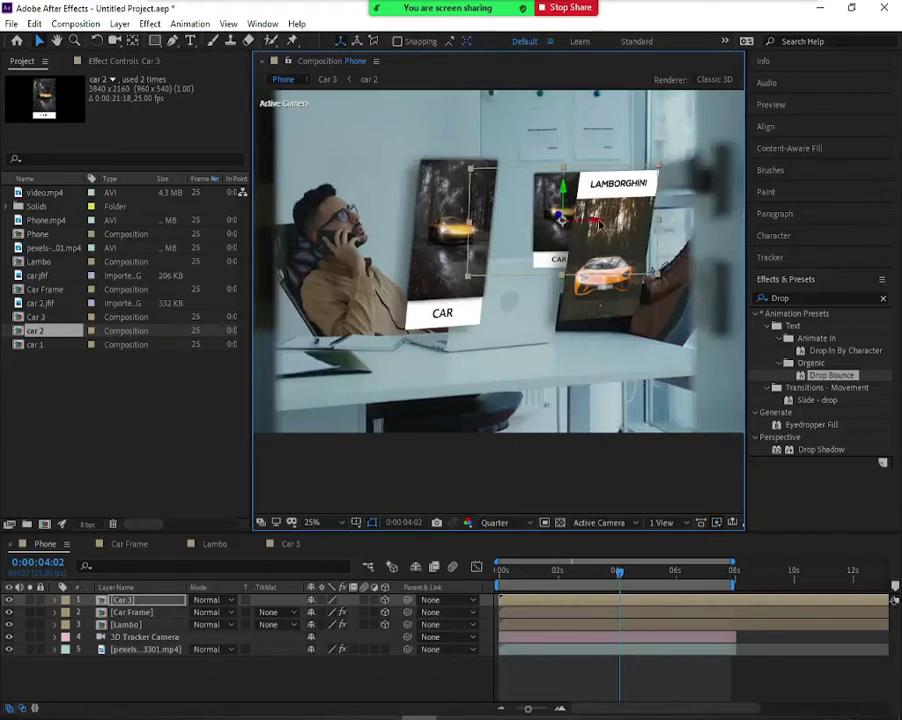
Step: Move the Car 3 card into the gap between the CAR and LAMBORGHINI cards and rotate it to an angled 3D orientation
drag(598, 219, 573, 226)
drag(535, 190, 570, 190)
click(555, 200)
key(w)
scroll(572, 192, up, 2)
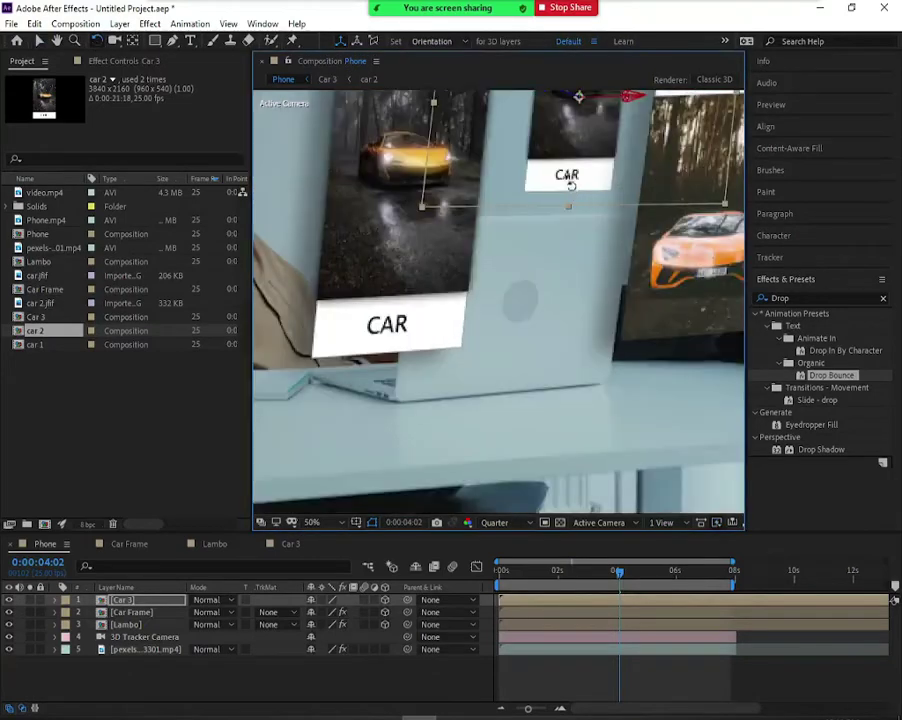
drag(550, 355, 512, 362)
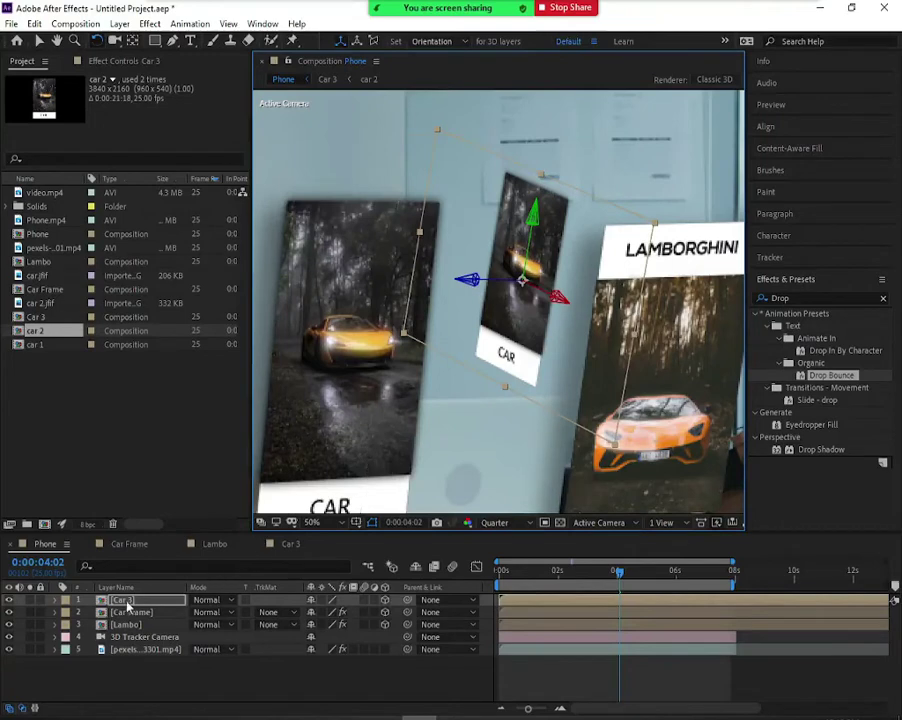
Step: Duplicate the Car 3 layer, place the copy on the wall above the man, and rotate it so the card lies sideways
key(ctrl+d)
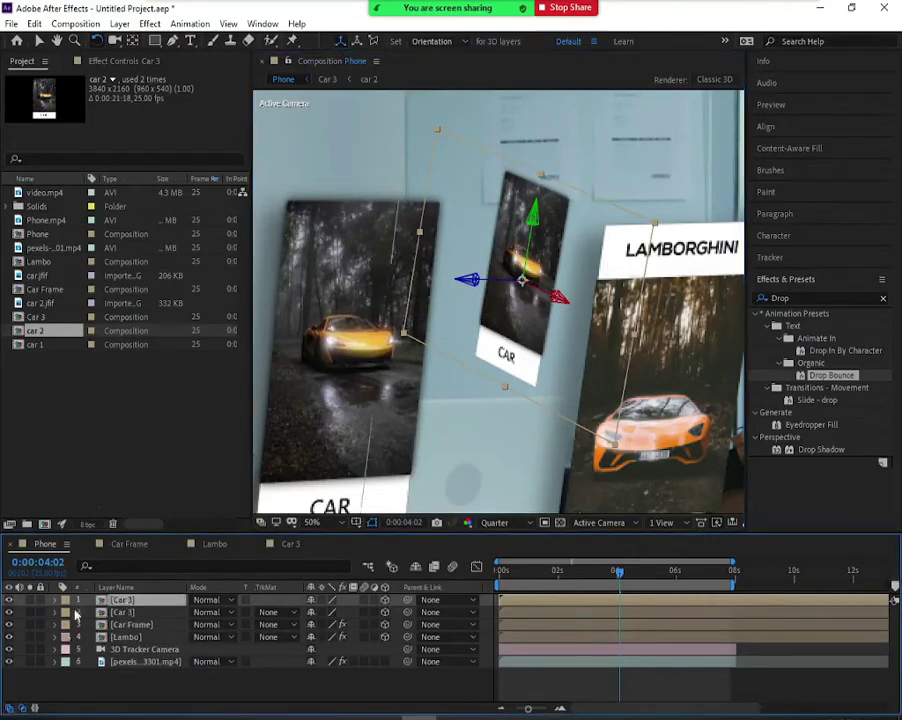
key(v)
scroll(447, 351, down, 2)
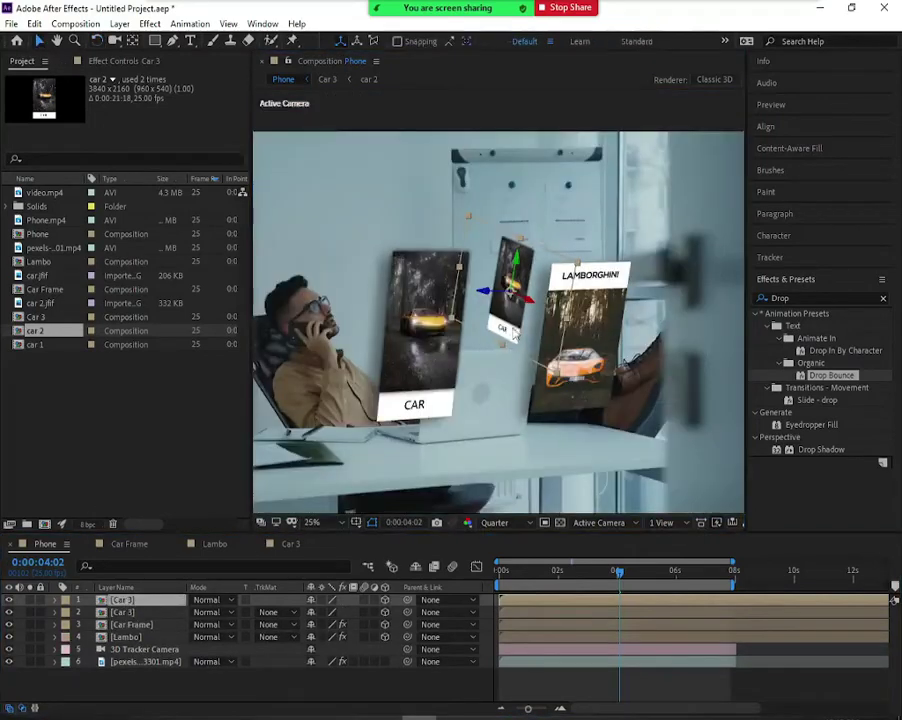
mouse_move(365, 235)
mouse_down()
mouse_move(297, 272)
mouse_move(531, 303)
mouse_move(330, 285)
mouse_move(311, 258)
mouse_move(312, 168)
mouse_move(330, 182)
mouse_move(363, 176)
mouse_move(352, 248)
mouse_up()
click(97, 40)
Step: Preview the Phone composition from the start to check how the two small Car 3 cards follow the camera move
key(Home)
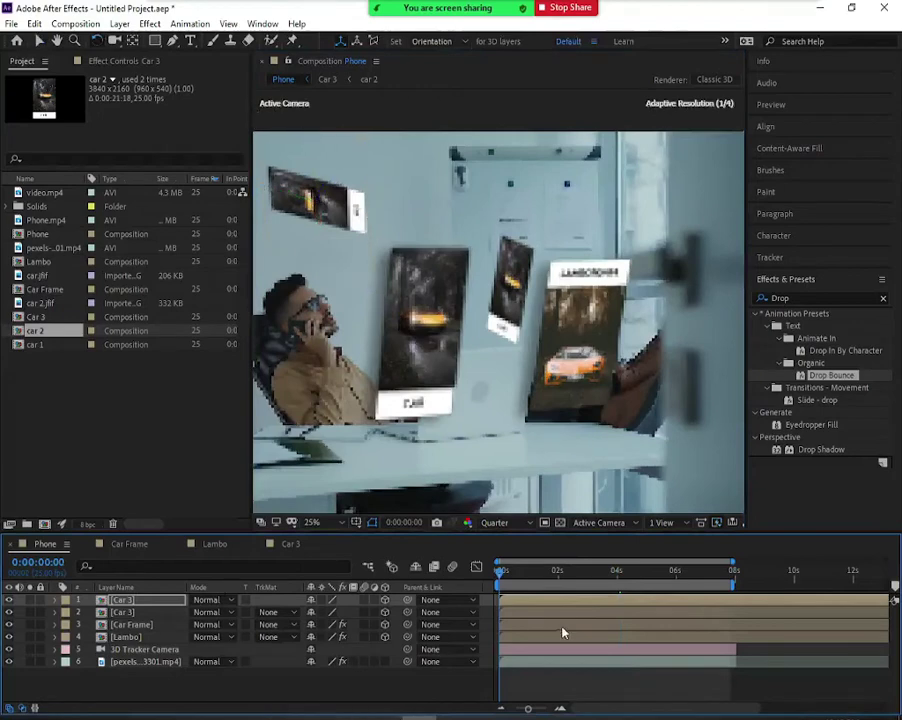
key(space)
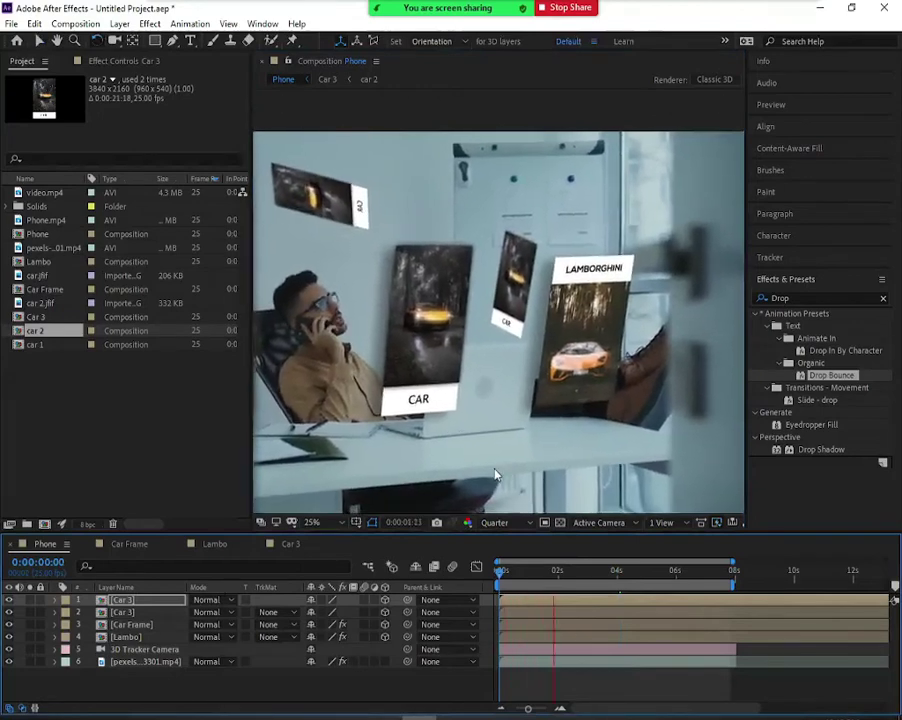
key(space)
click(568, 577)
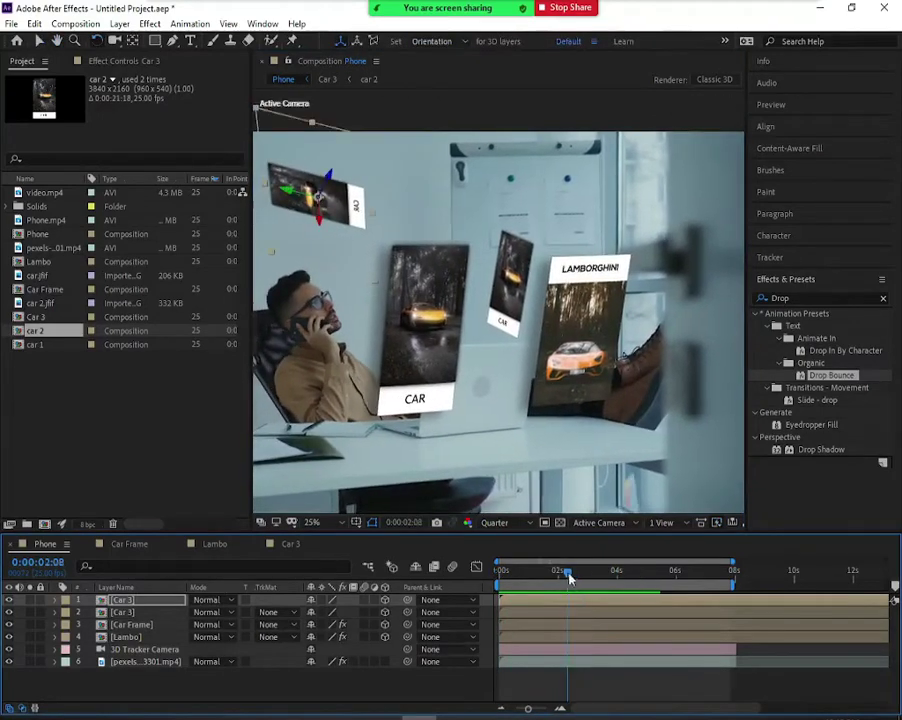
key(Home)
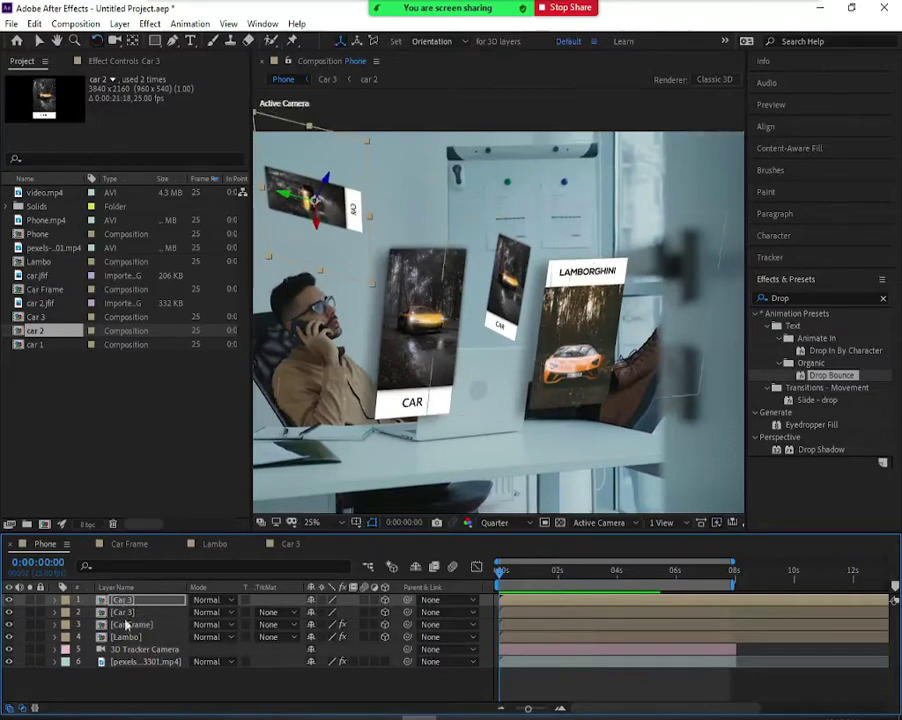
Step: Hide both Car 3 layers and the Lambo layer, leaving only the Car Frame card visible over the footage
click(55, 600)
click(55, 600)
drag(10, 600, 9, 612)
click(9, 624)
click(9, 624)
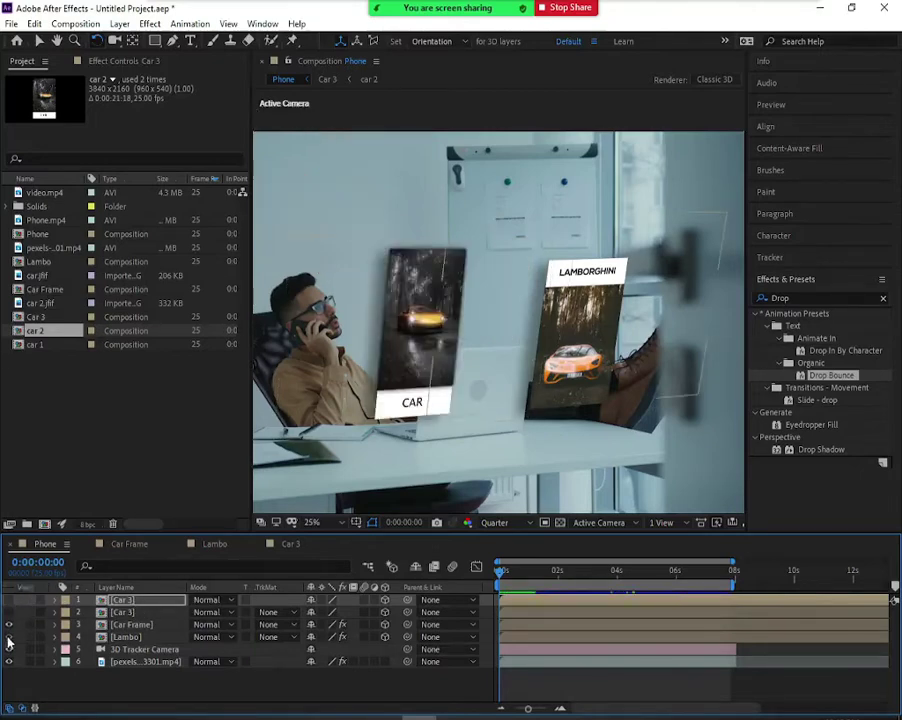
click(9, 637)
Step: Expand the Car Frame layer's properties to show its transform settings at the start of the composition
click(133, 625)
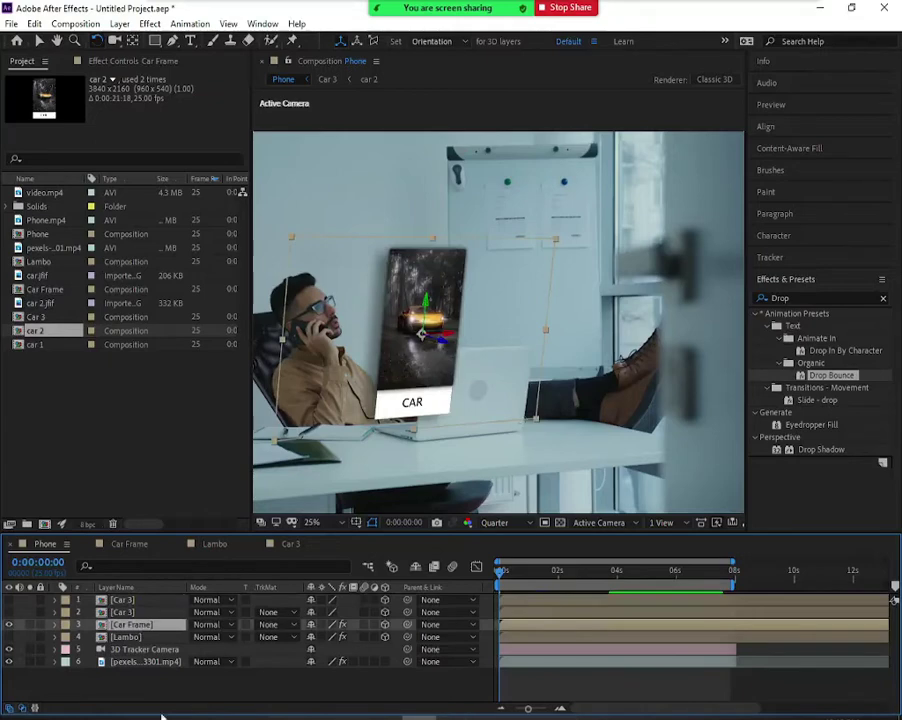
click(55, 624)
scroll(165, 680, down, 3)
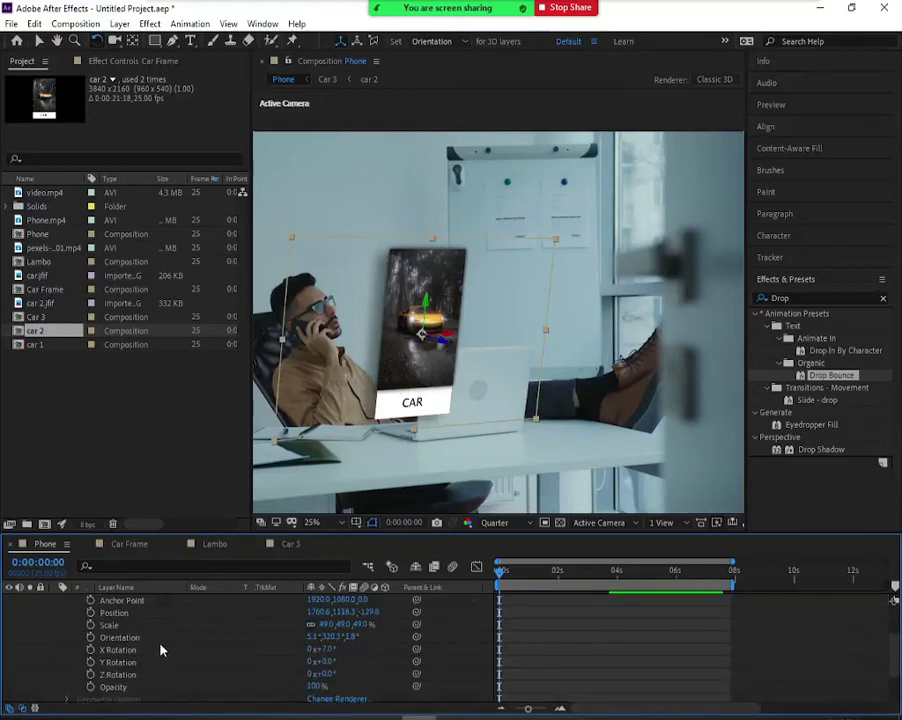
scroll(165, 680, up, 3)
scroll(270, 658, down, 3)
Step: Try shrinking the Car Frame layer's scale to 1% without keyframes and scrub to about 1 second
drag(358, 624, 439, 666)
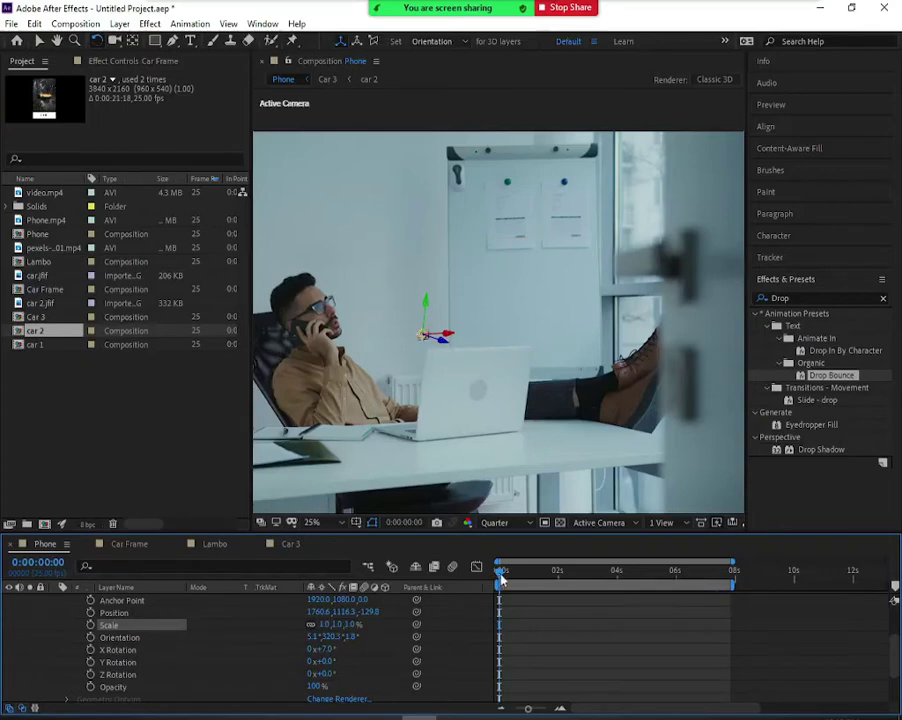
drag(500, 572, 533, 580)
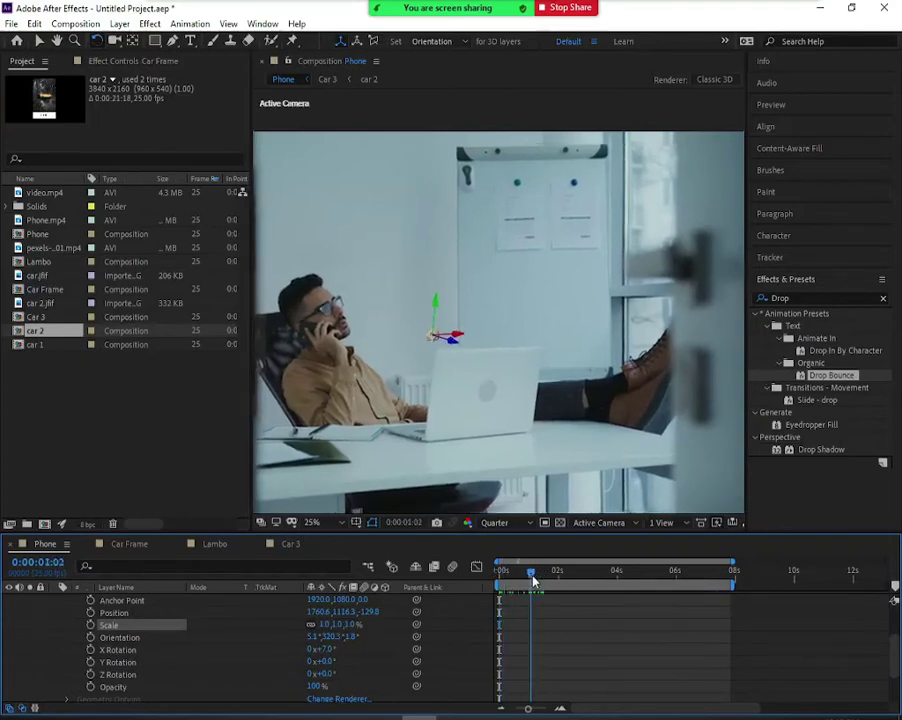
key(Home)
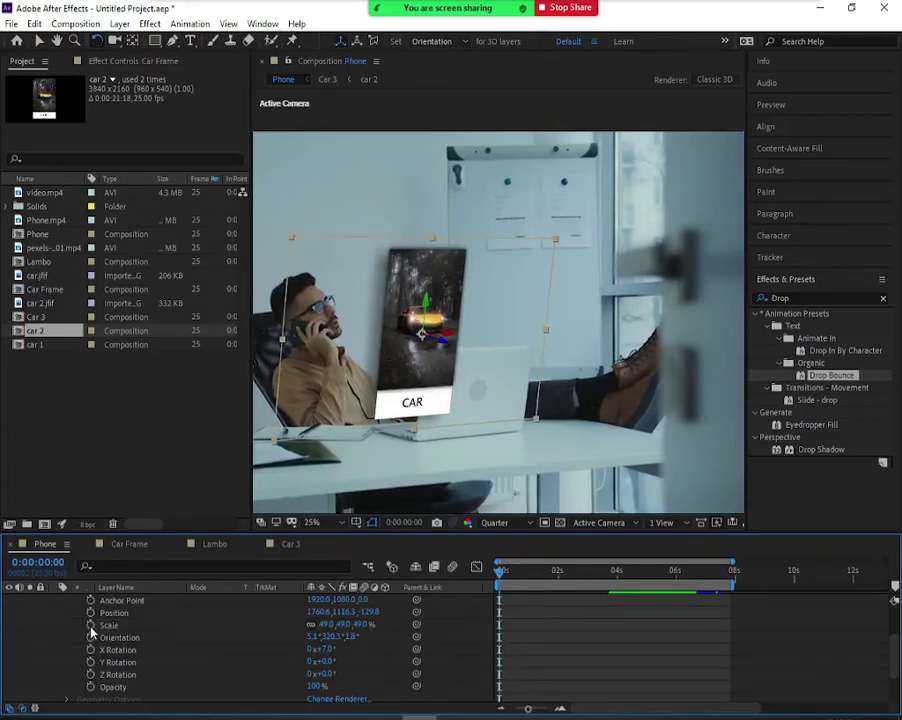
Step: Keyframe the Car Frame layer's scale from 0% at the start to 49% at 0:00:01:23 and preview the growth
drag(500, 570, 556, 571)
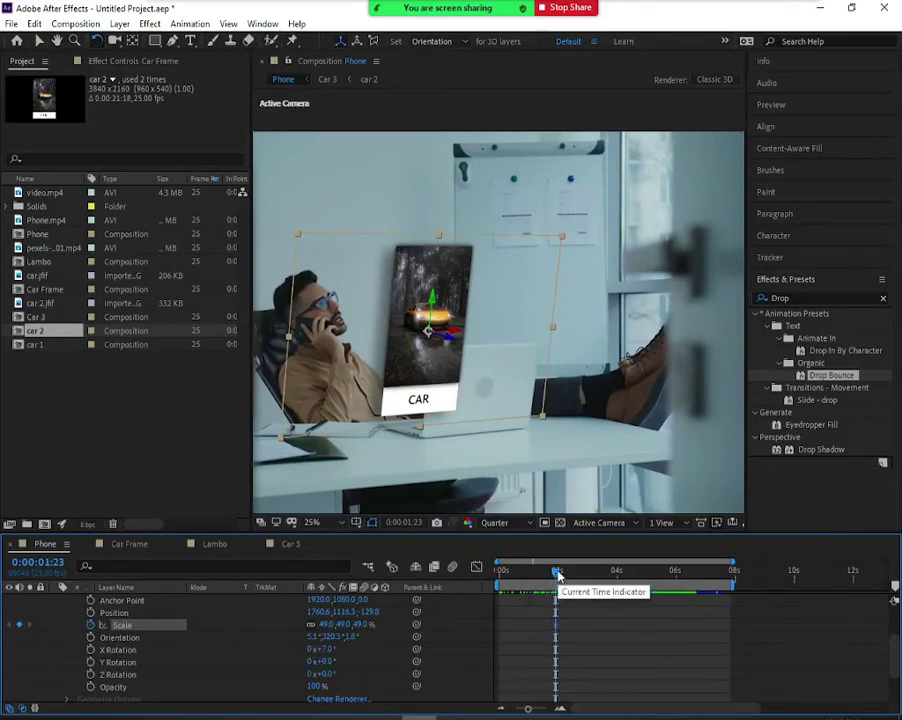
drag(558, 574, 498, 572)
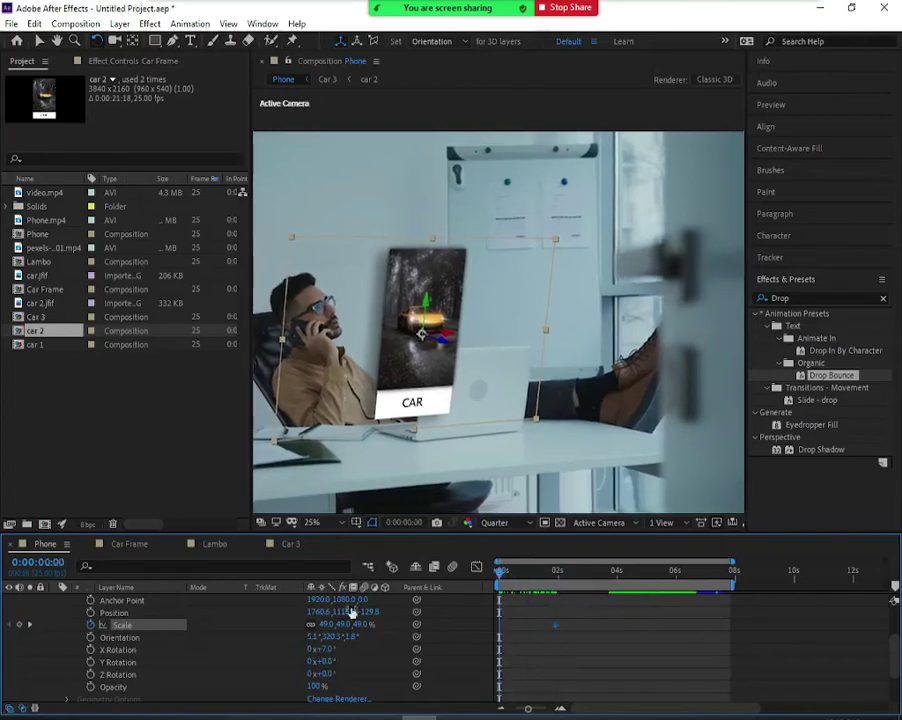
key(Return)
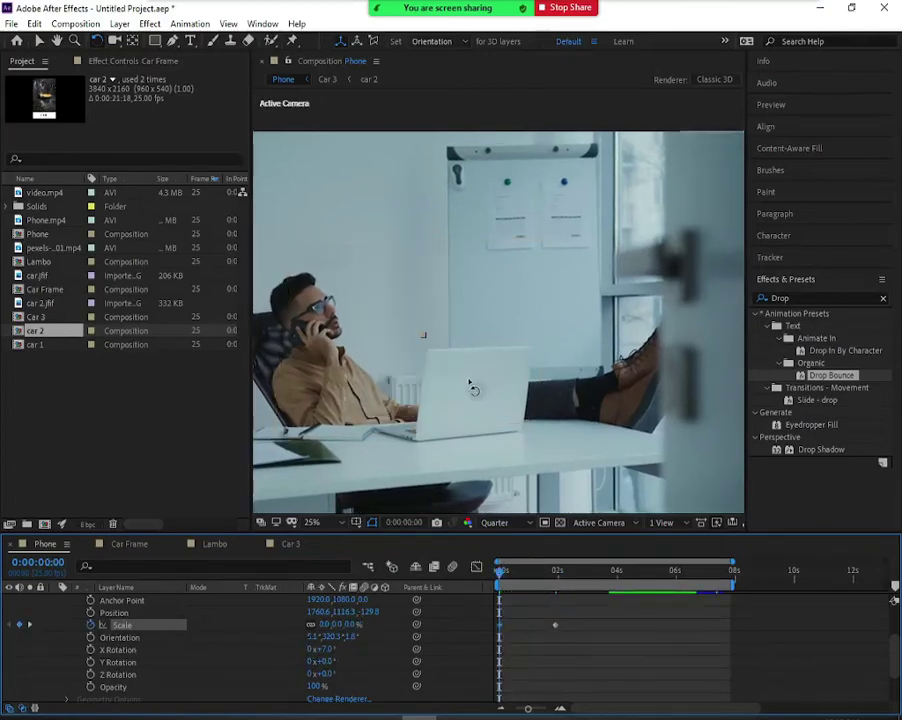
key(space)
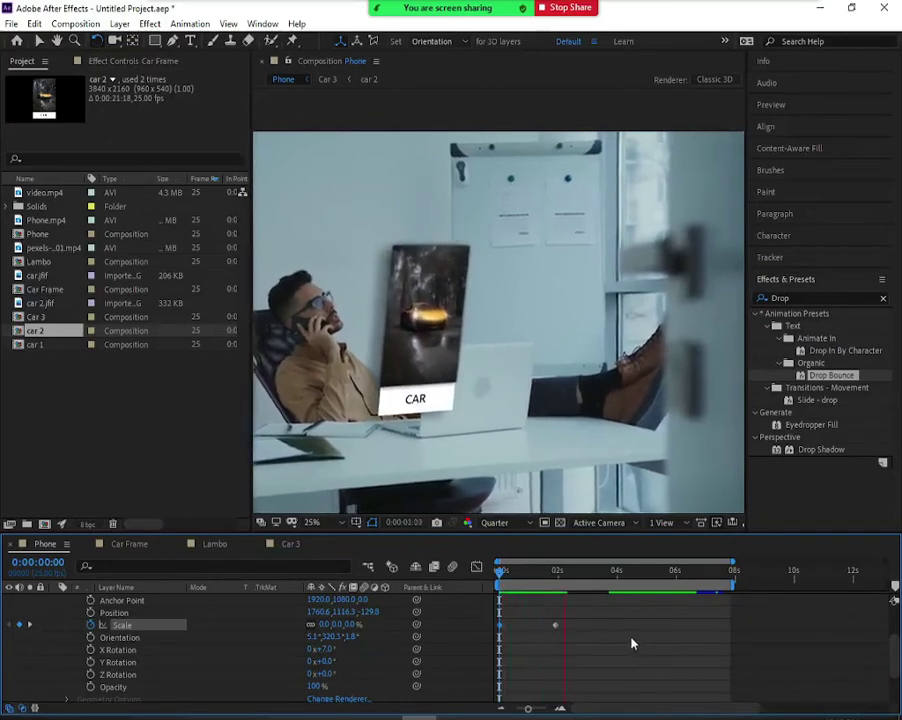
Step: Shift the 49% scale keyframe earlier to about half a second, previewing the faster growth along the way
click(556, 628)
drag(556, 626, 524, 626)
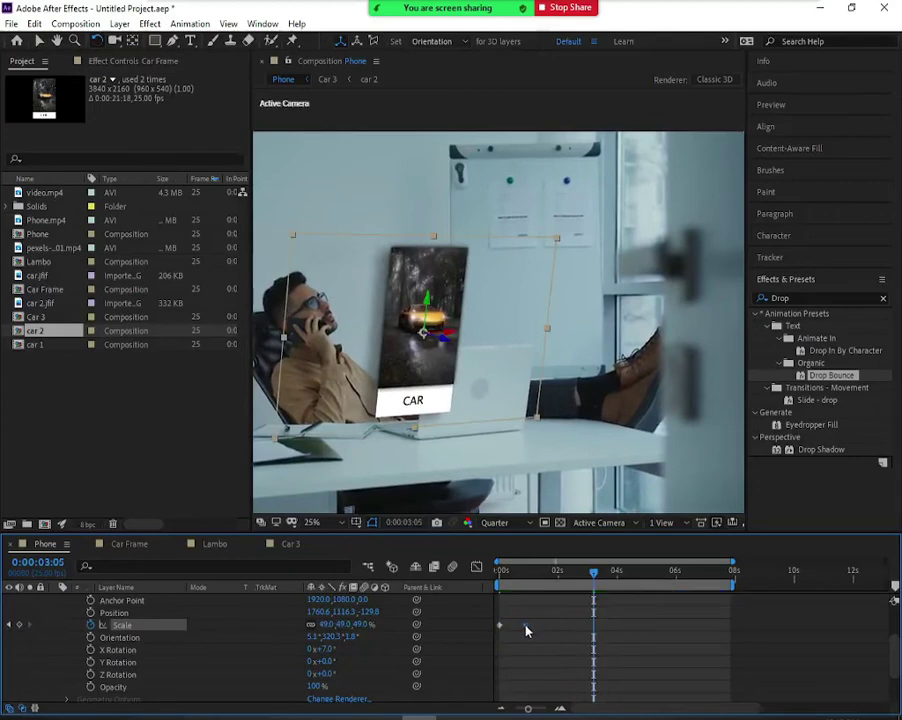
key(space)
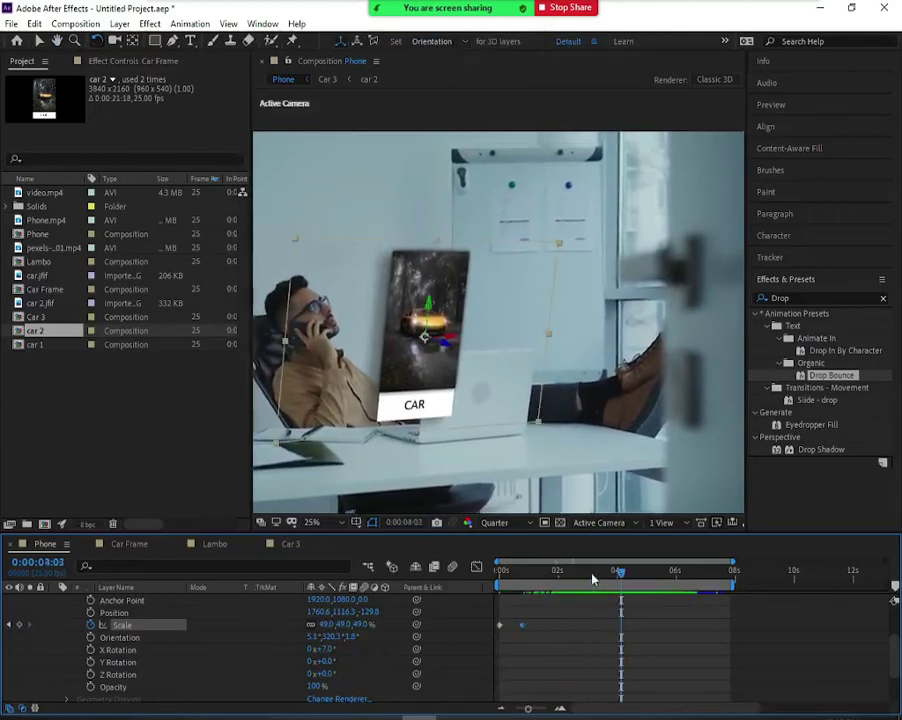
key(space)
key(space)
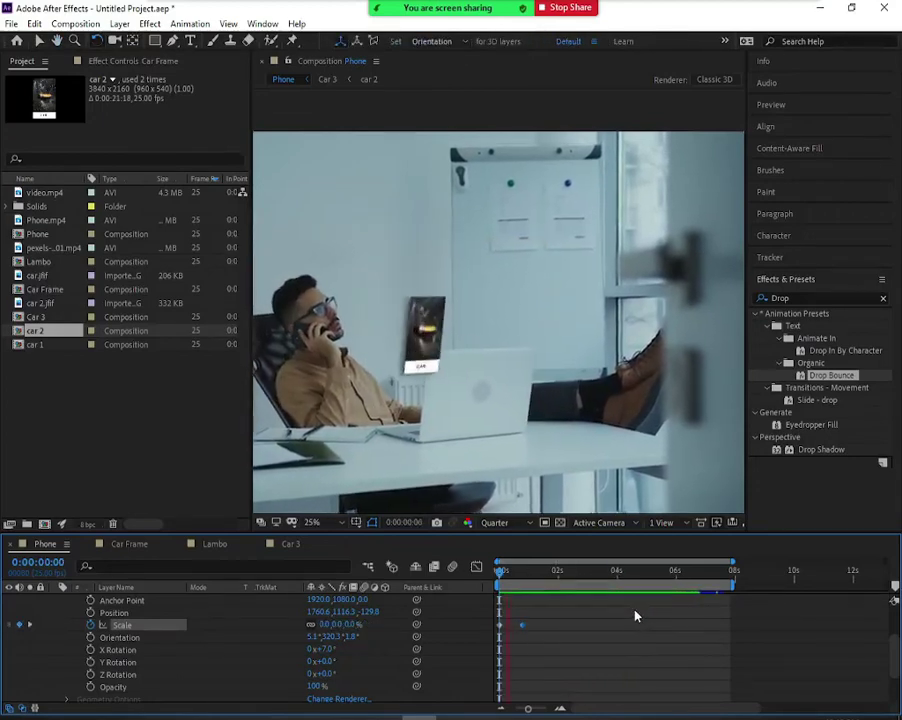
right_click(516, 628)
click(516, 634)
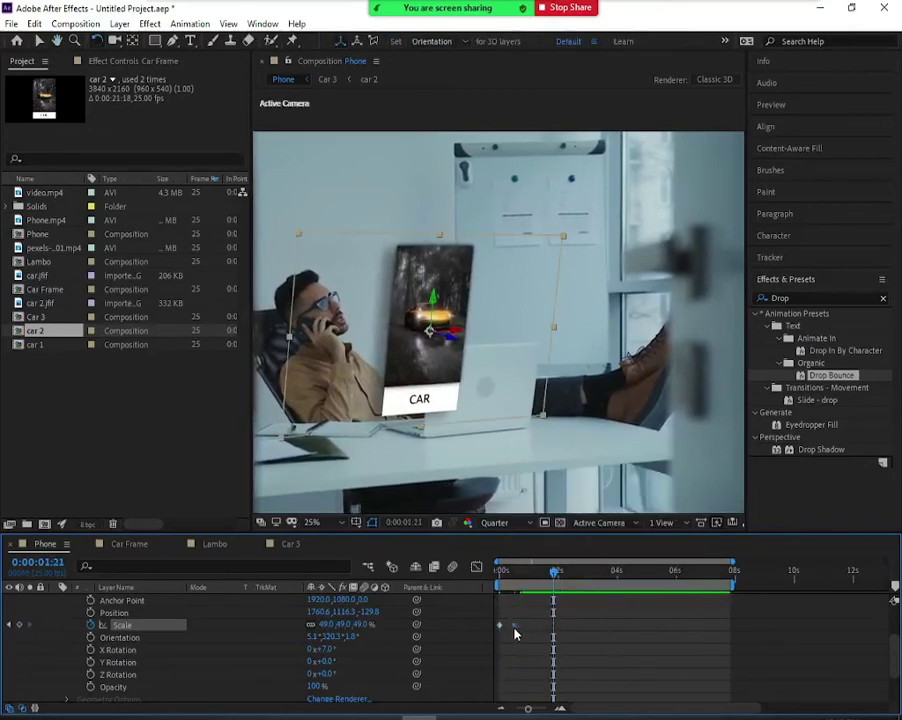
Step: Apply Easy Ease In to the 49% scale keyframe and preview the card from the start
right_click(518, 627)
mouse_move(600, 616)
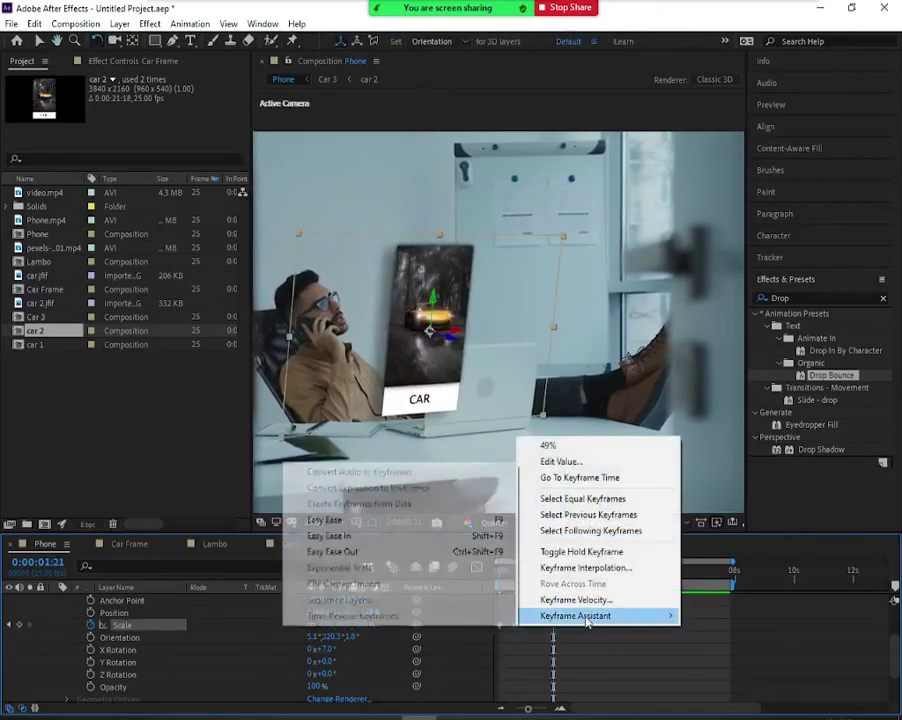
click(345, 538)
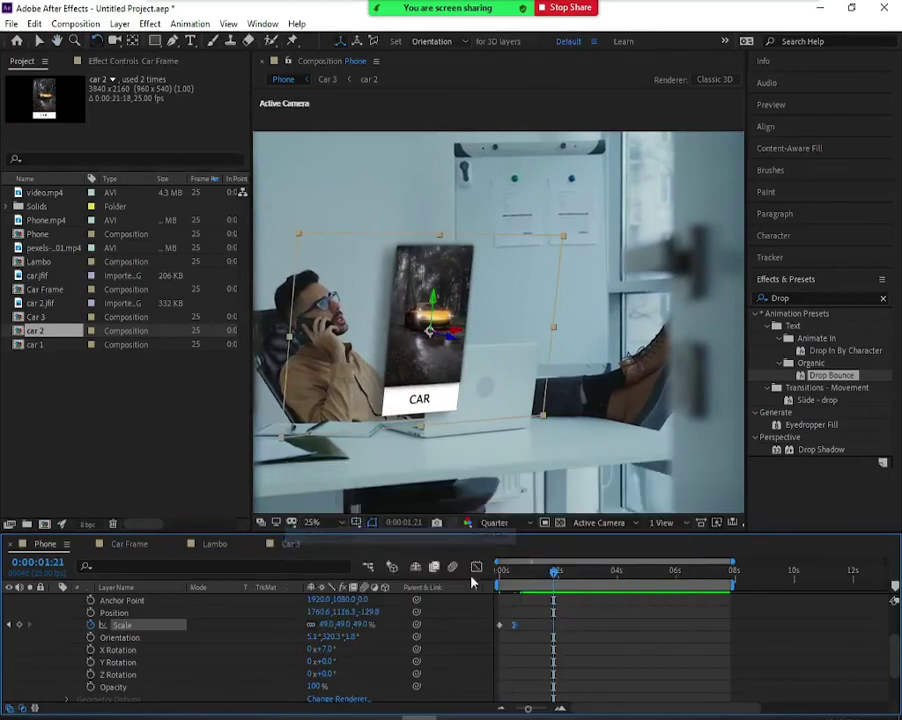
key(Home)
key(space)
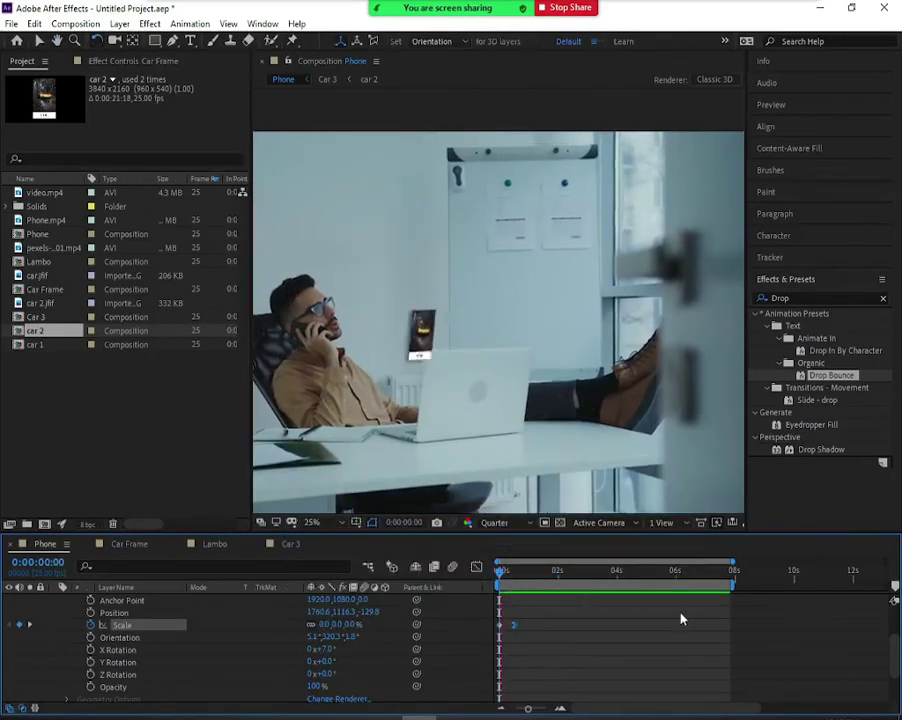
Step: Apply Easy Ease In to the 0% scale keyframe at the start of the composition
right_click(499, 626)
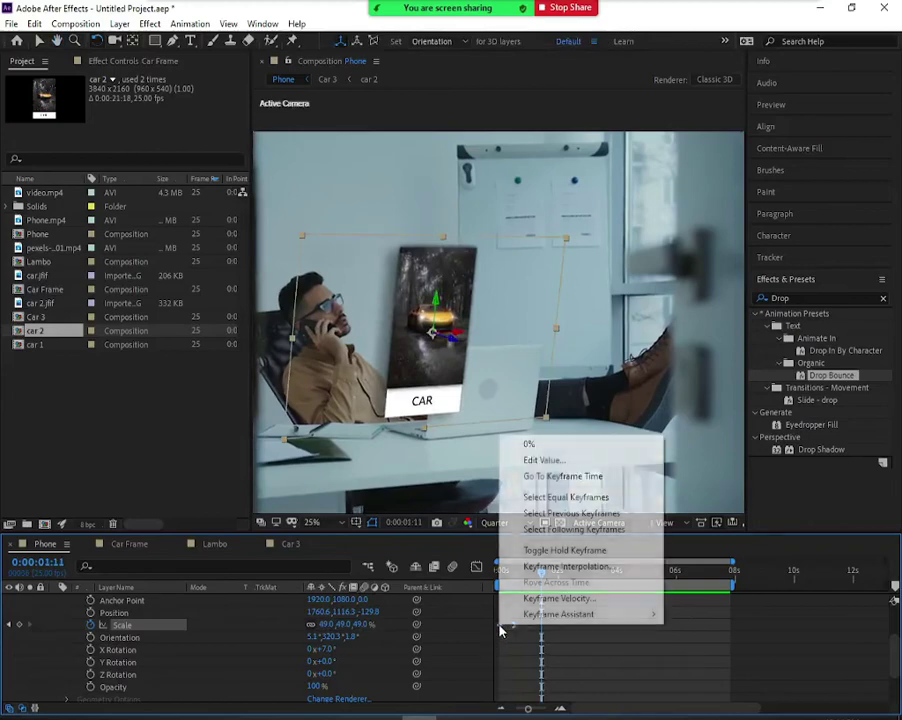
mouse_move(610, 614)
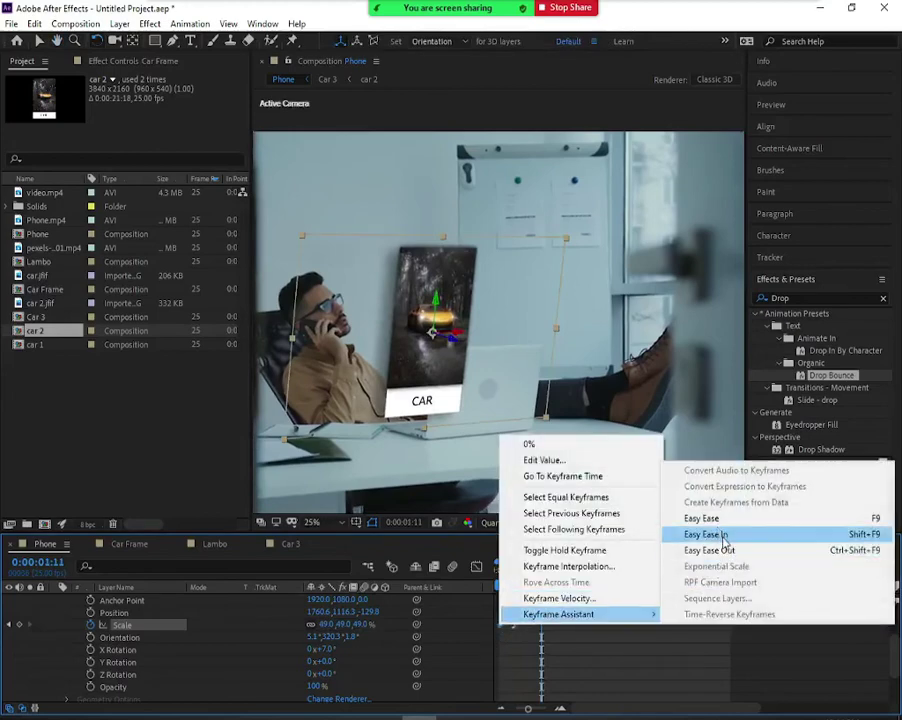
click(722, 537)
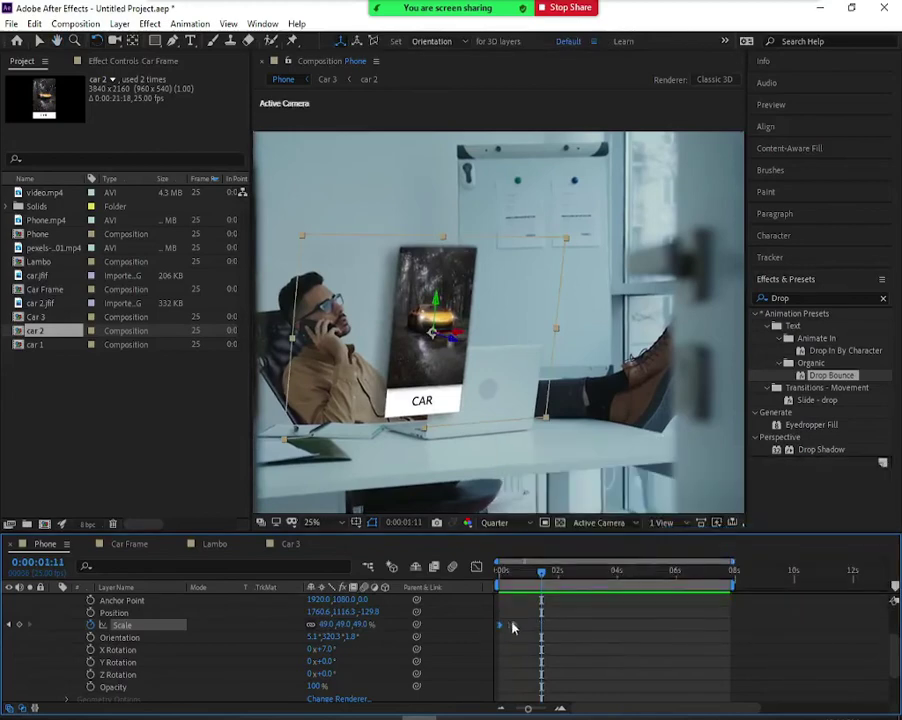
Step: Add Easy Ease Out to the 49% scale keyframe and preview the eased scaling
drag(544, 576, 503, 619)
right_click(514, 628)
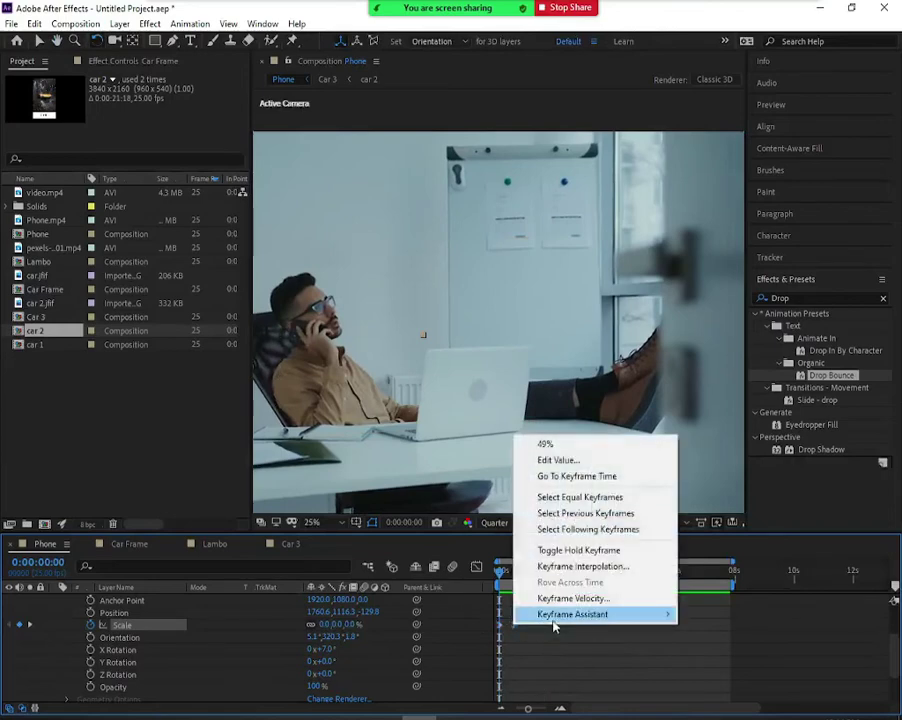
mouse_move(600, 614)
click(327, 557)
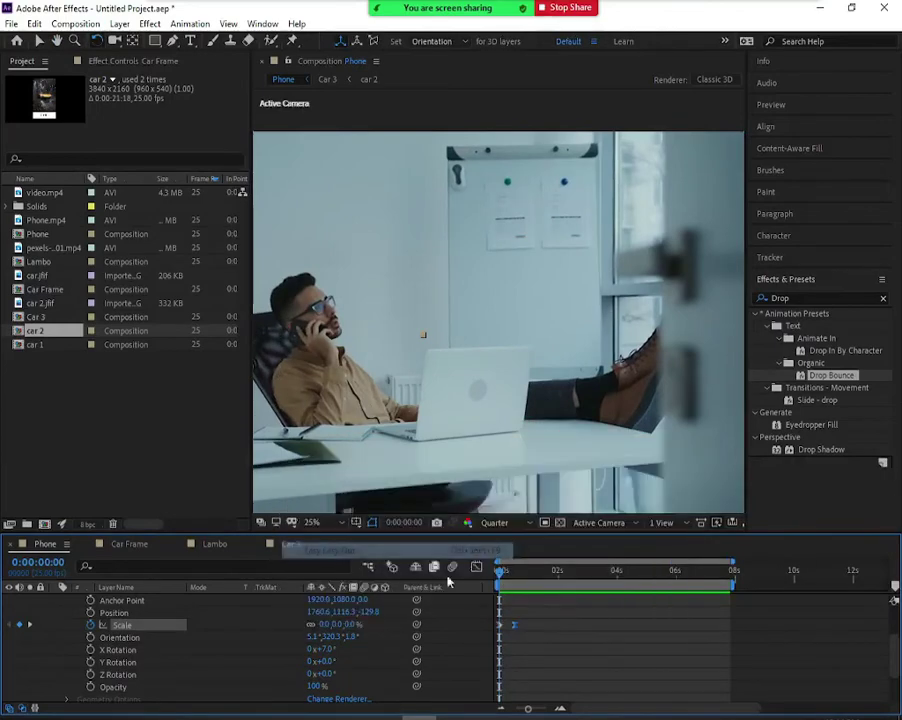
key(space)
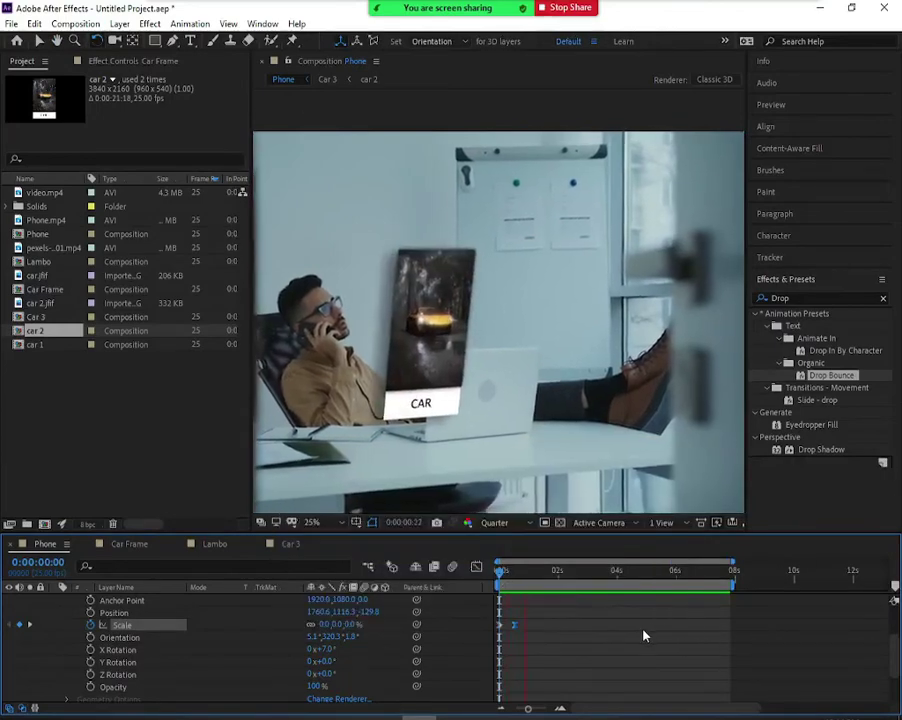
key(space)
Step: Move the 49% scale keyframe to 0:00:00:23 and preview the slower growth from the start
click(492, 578)
key(space)
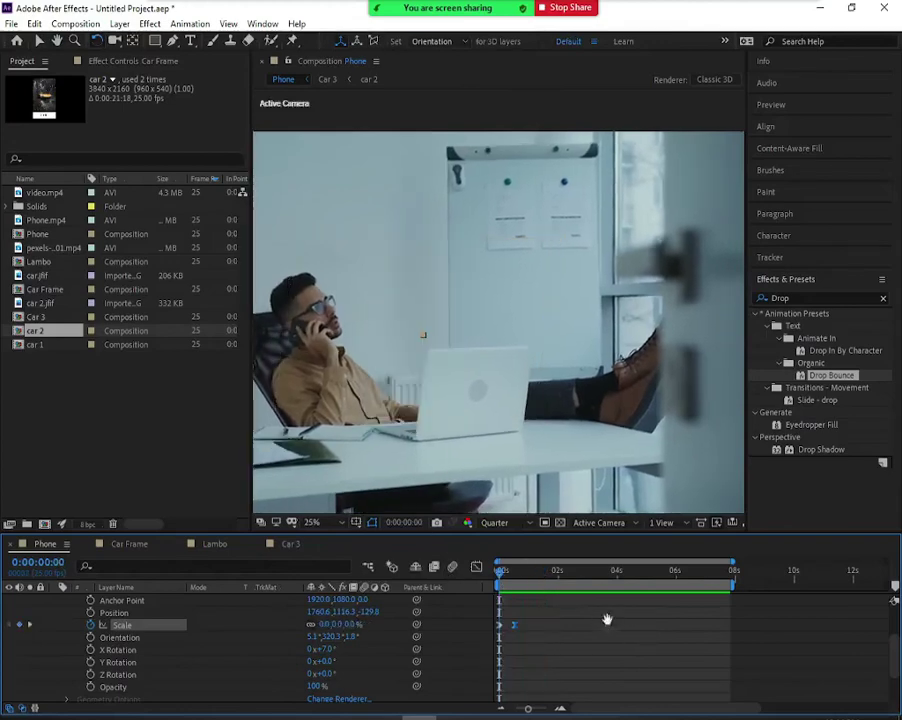
key(space)
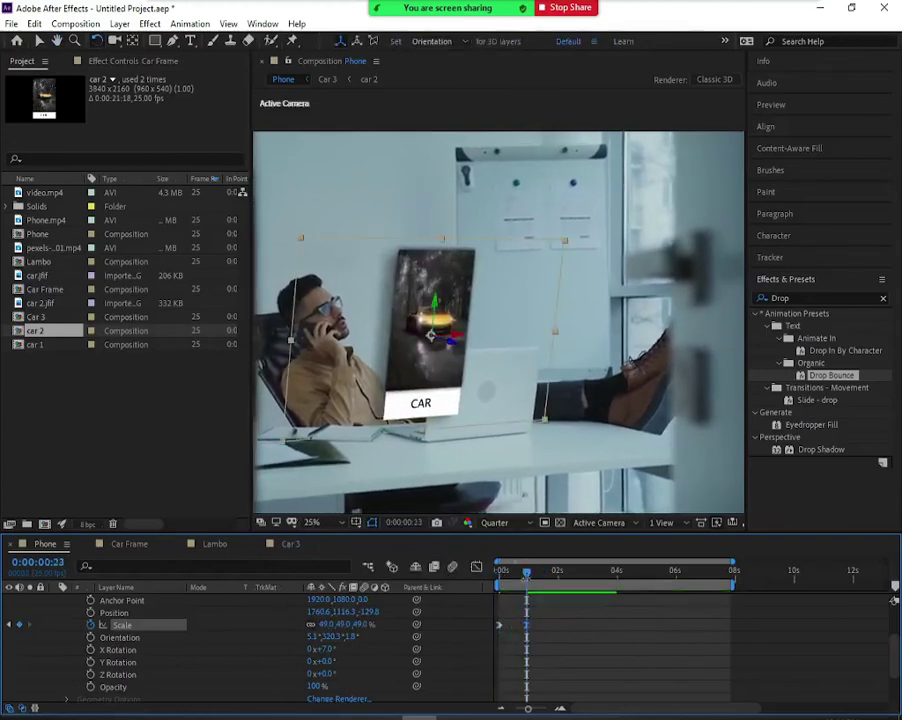
key(Home)
key(space)
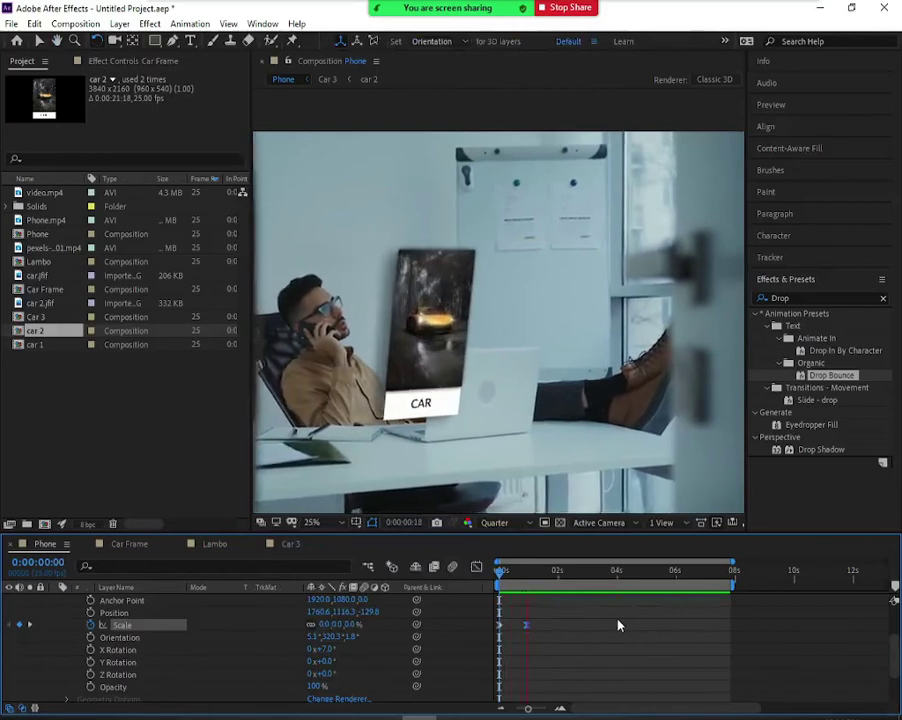
key(space)
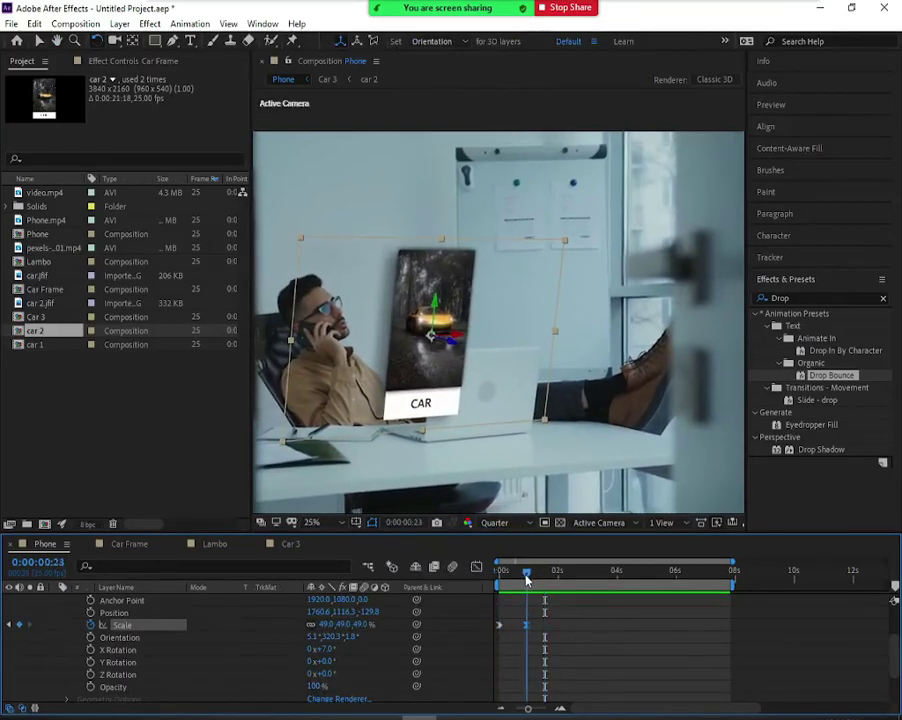
Step: Keyframe the Car Frame layer's opacity at 100% at 0:00:00:23, about 59% at 0:00:00:08 and 0% at the start
drag(545, 576, 527, 573)
click(90, 686)
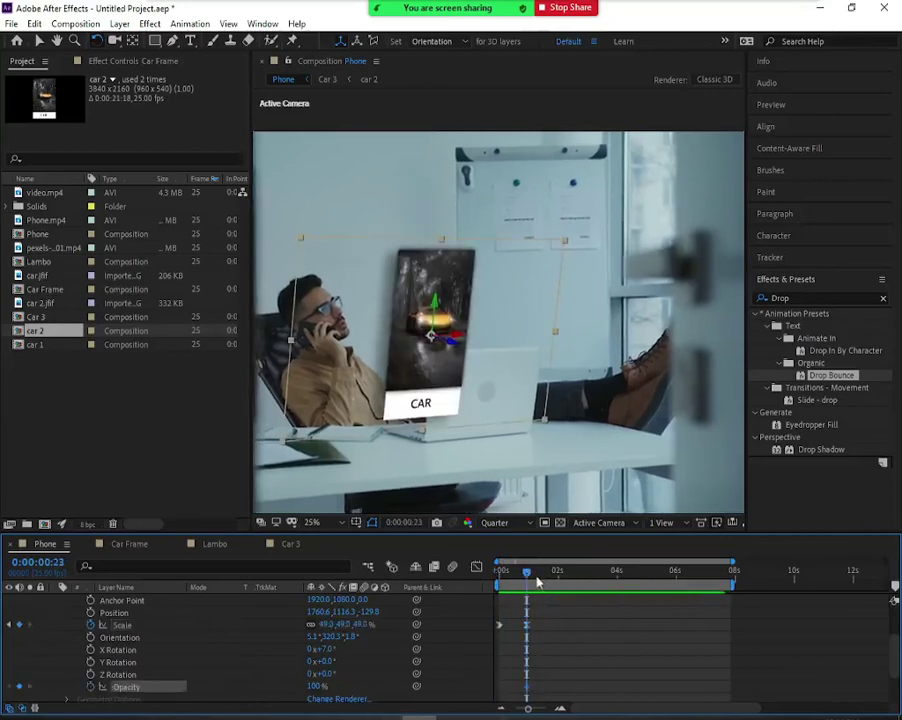
drag(527, 576, 508, 576)
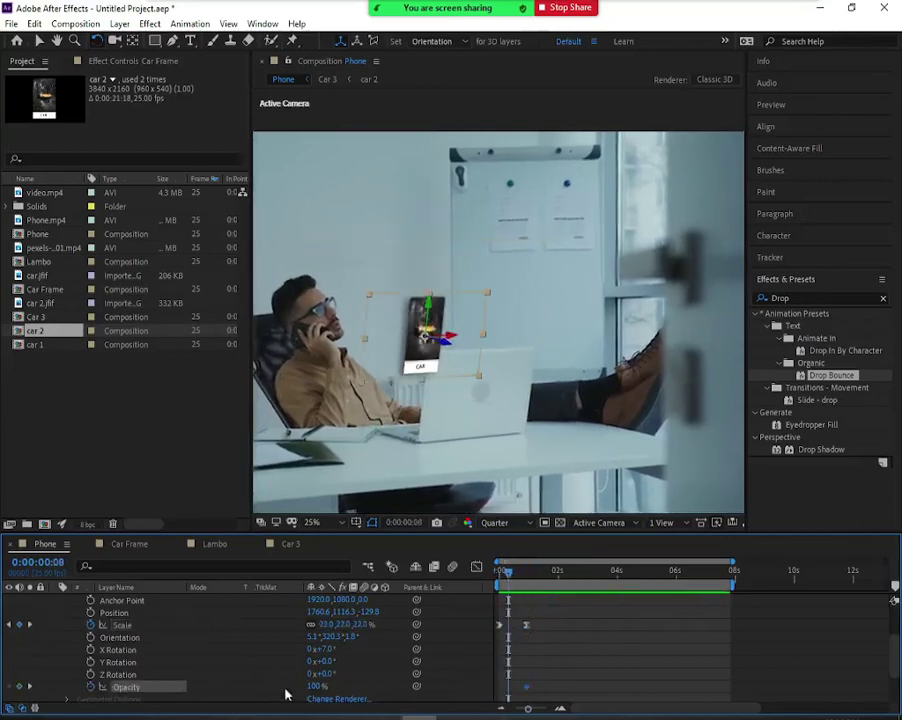
drag(314, 686, 287, 690)
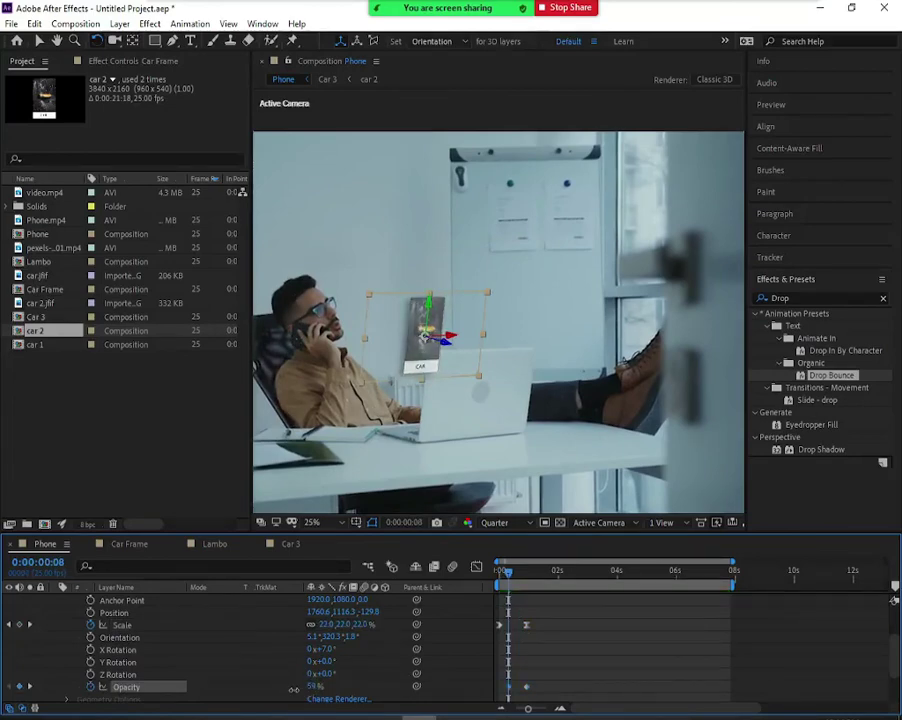
drag(507, 578, 499, 578)
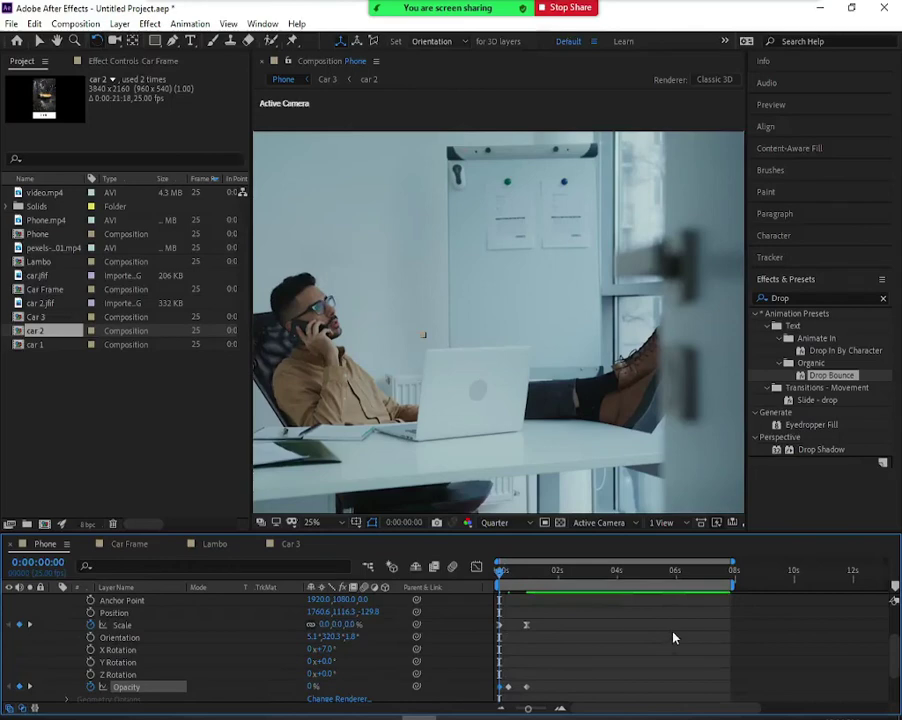
Step: Preview the card's combined scale and opacity animation, dismissing the meeting time-limit pop-up
key(space)
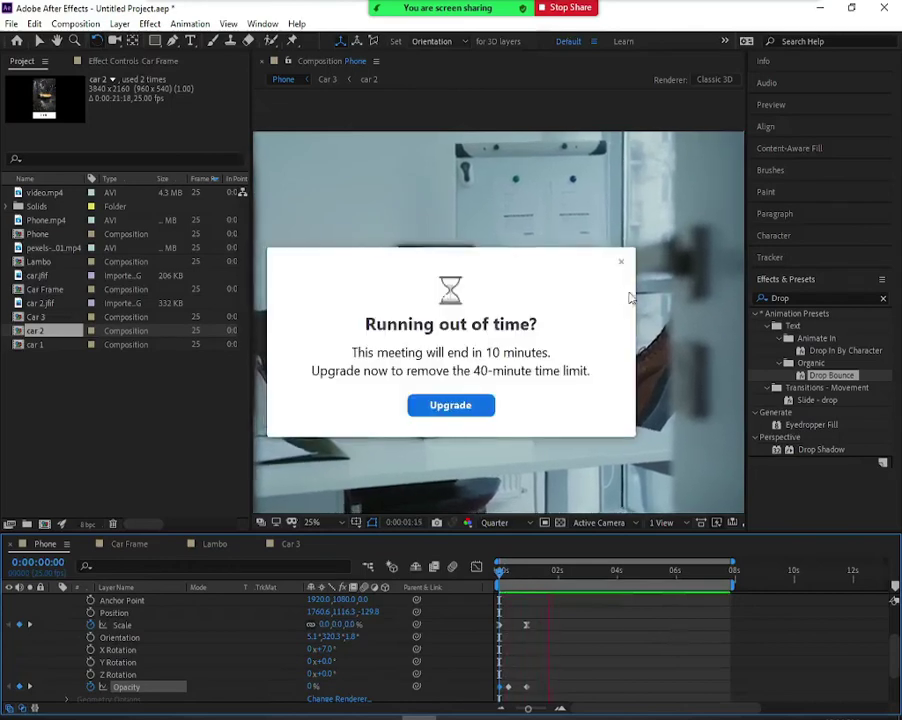
click(620, 262)
key(space)
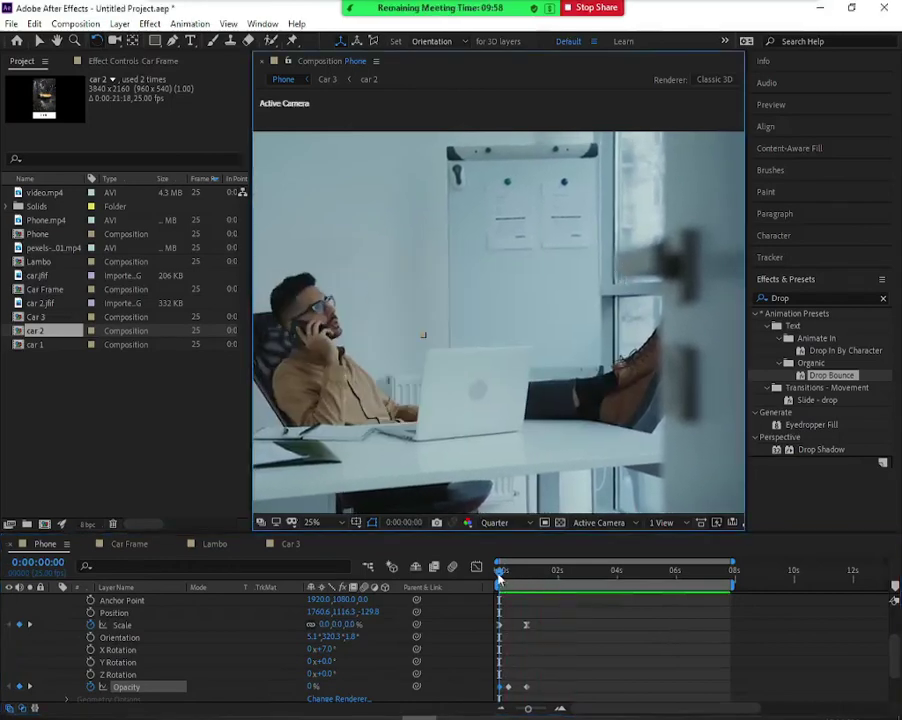
Step: Set the viewer magnification to Fit up to 100% and narrow the Project panel to enlarge the composition view
click(316, 522)
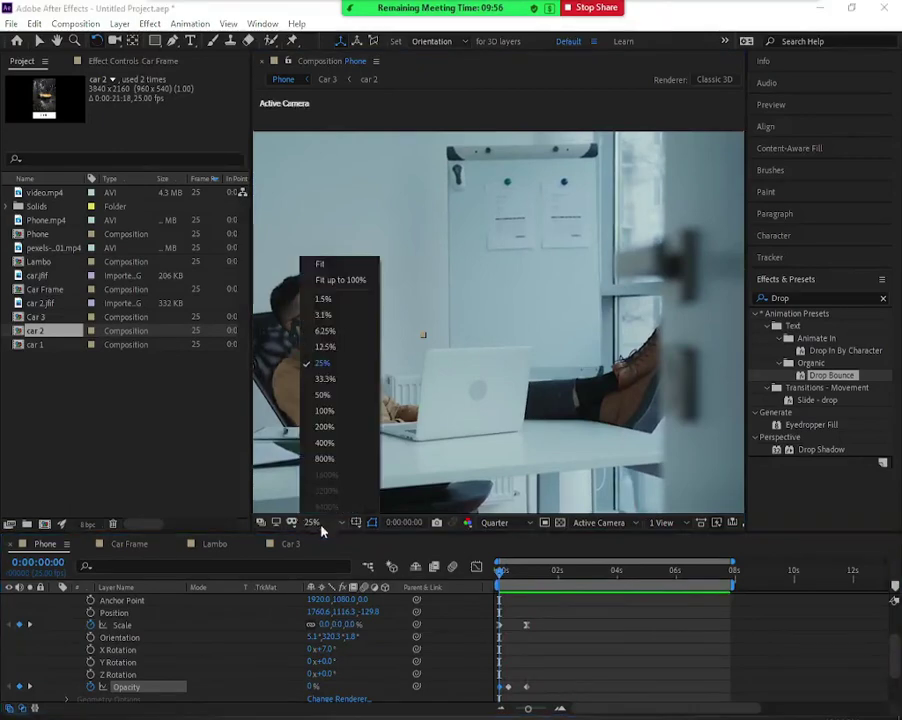
click(336, 281)
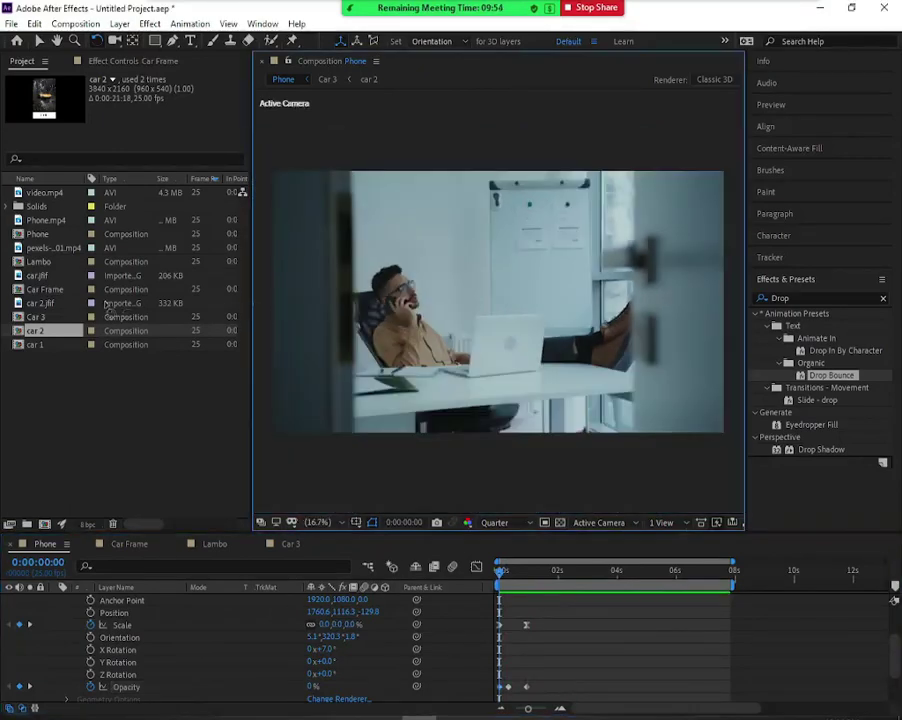
click(493, 18)
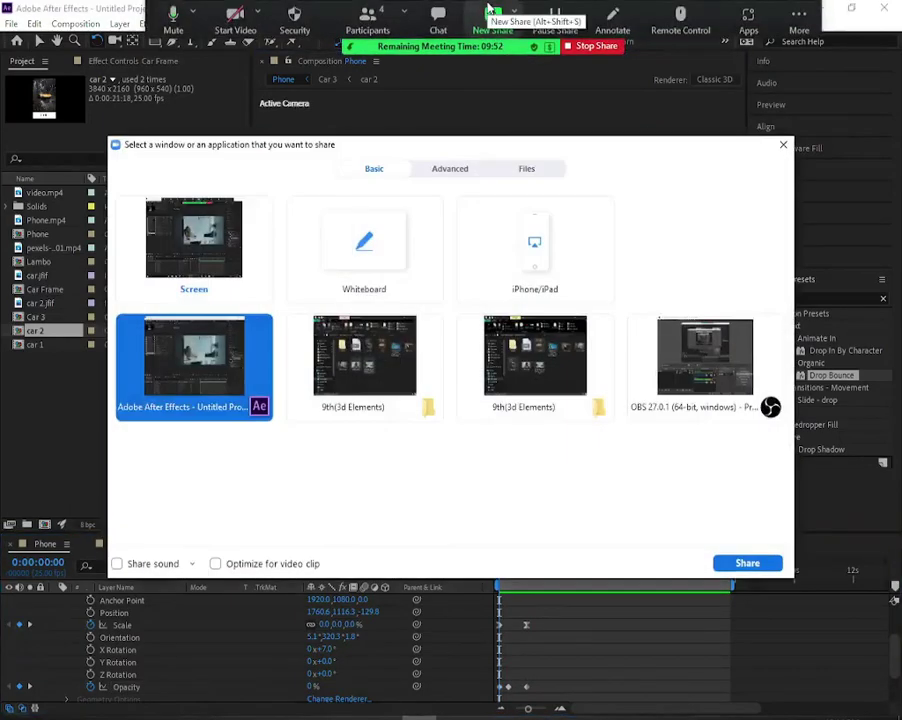
click(783, 145)
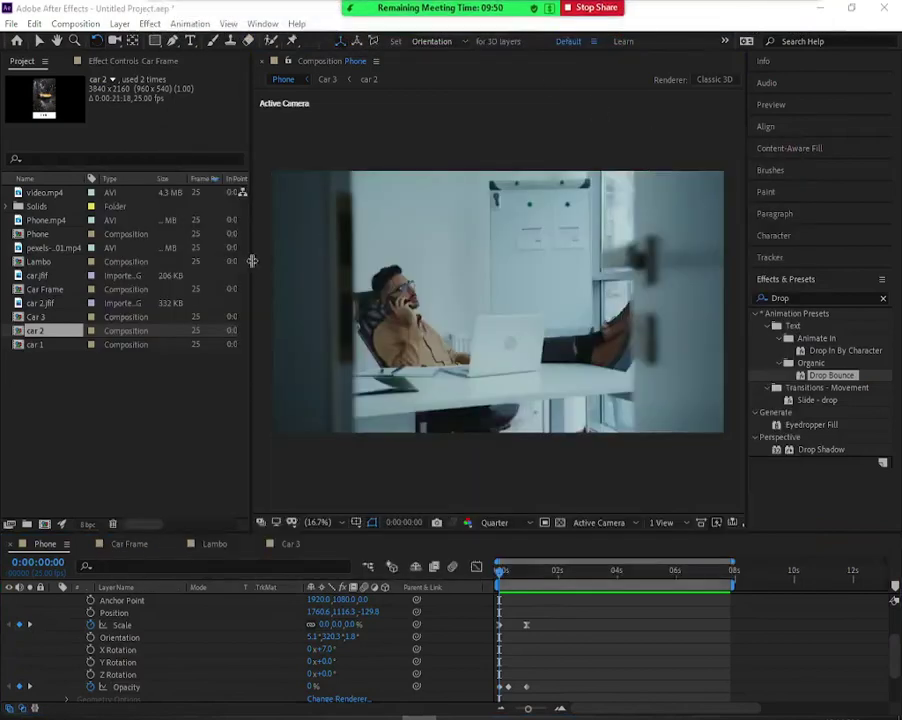
drag(249, 261, 181, 284)
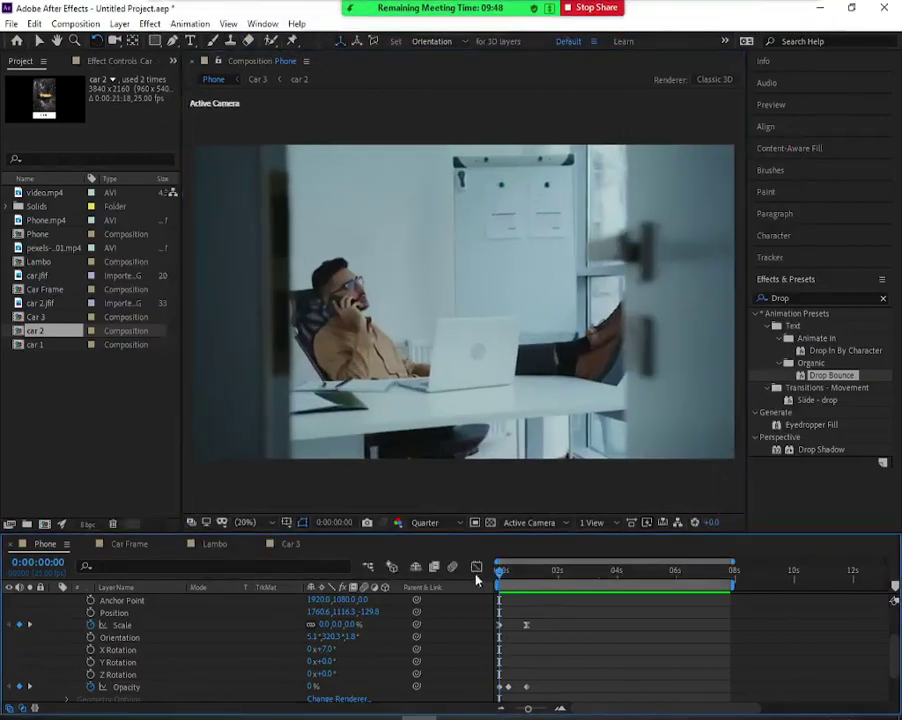
Step: Play and scrub the first two seconds to examine how the Car Frame card fades and scales in over the footage
key(space)
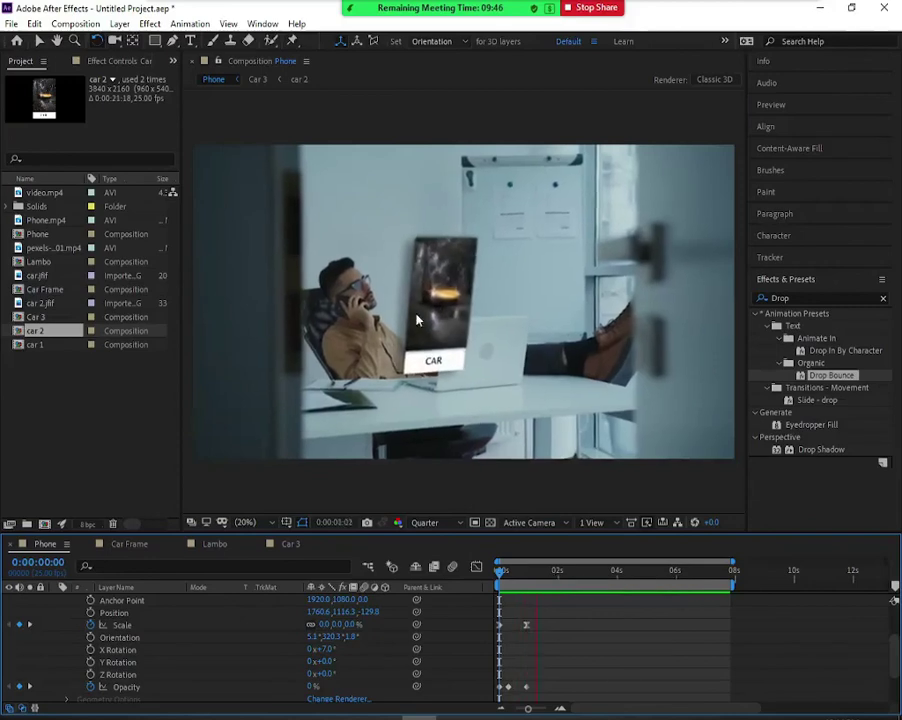
key(space)
drag(557, 578, 520, 578)
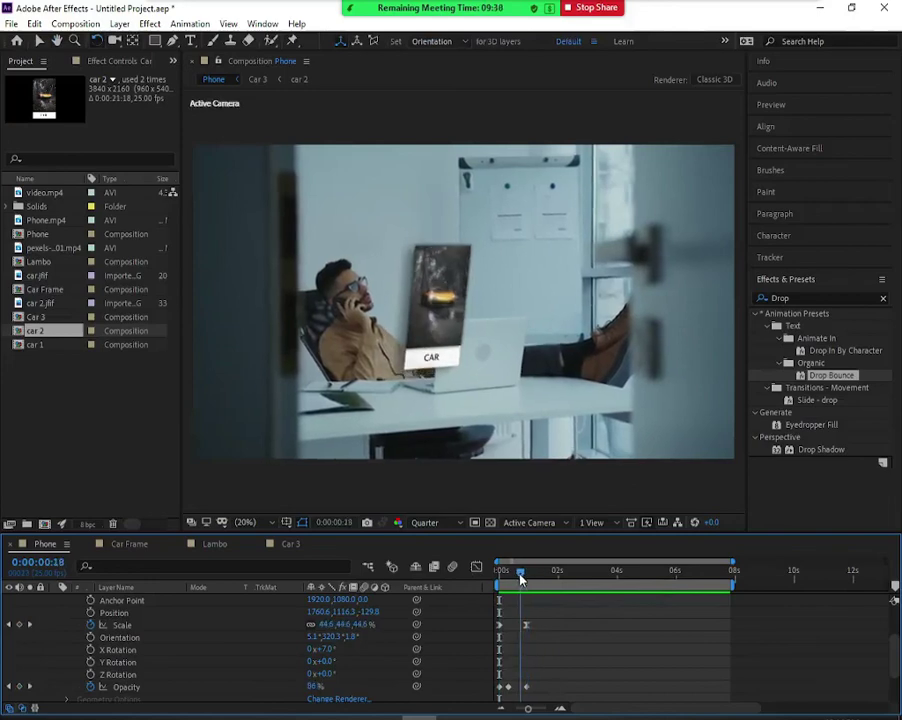
drag(520, 578, 551, 578)
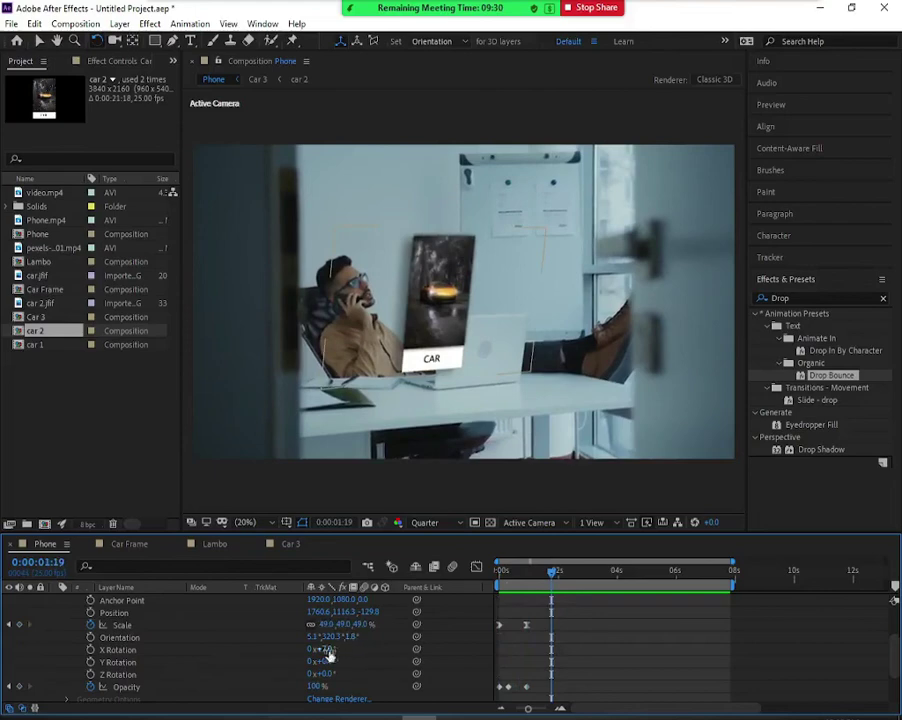
drag(328, 655, 460, 674)
drag(572, 577, 478, 605)
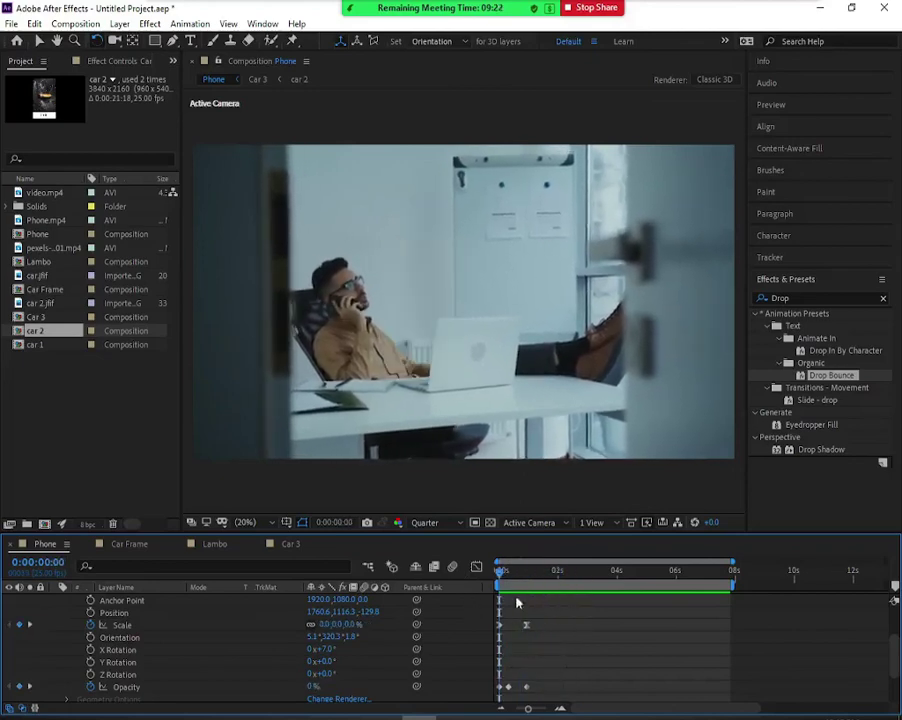
key(space)
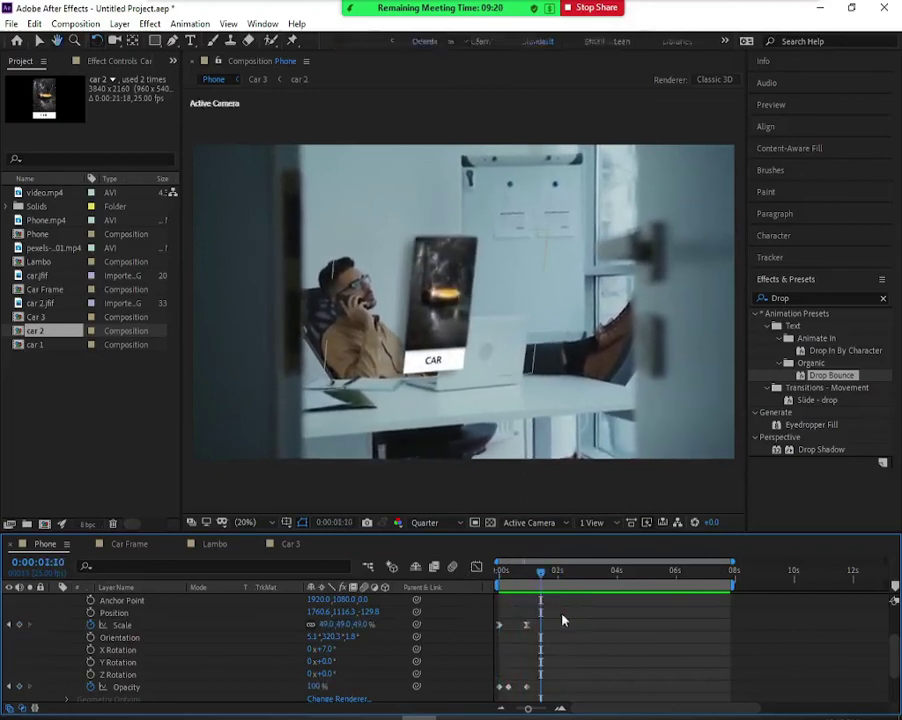